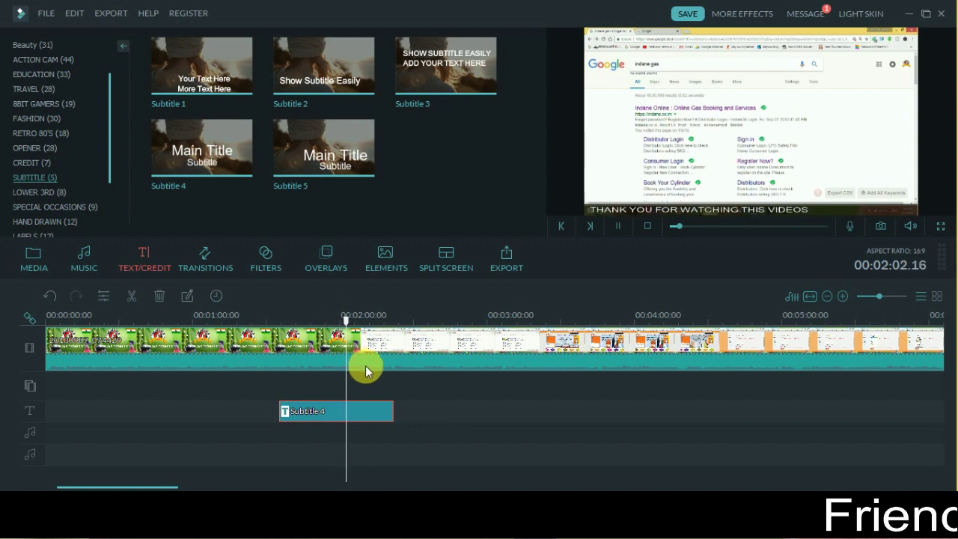
Trim the end of the Subtitle 4 clip back to about 00:01:58 and preview the shortened scrolling text.
key("space")
left_click_drag(394, 419, 363, 404)
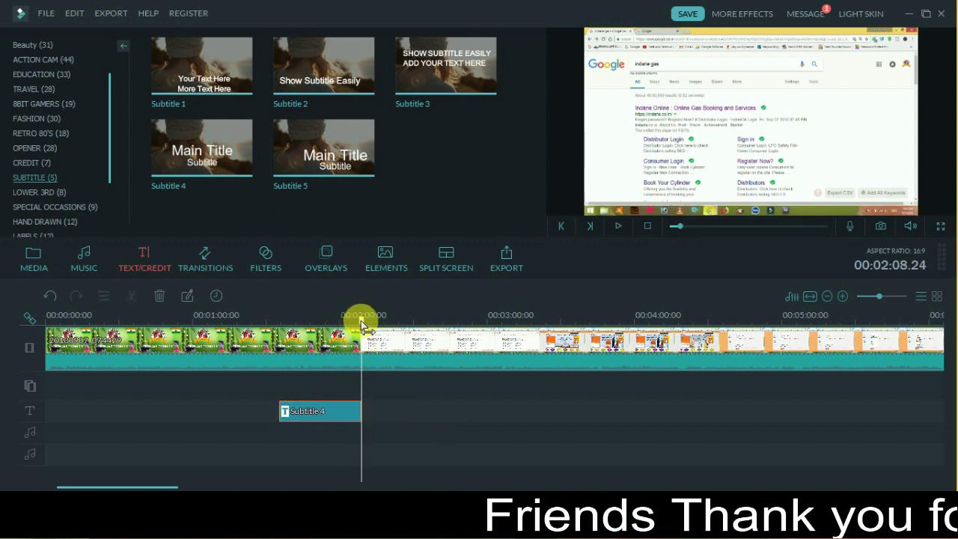
left_click_drag(360, 320, 326, 332)
key("space")
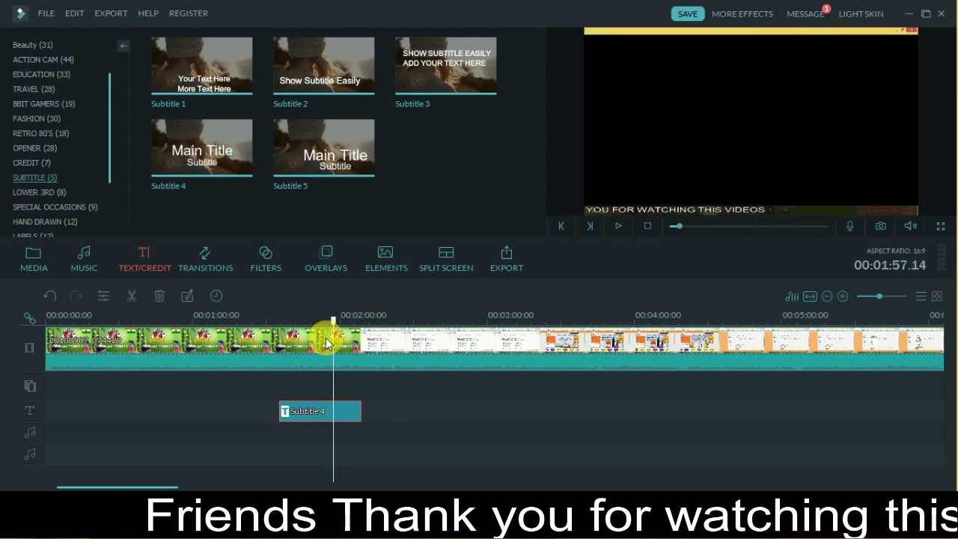
left_click_drag(361, 411, 337, 411)
left_click_drag(334, 320, 299, 341)
key("space")
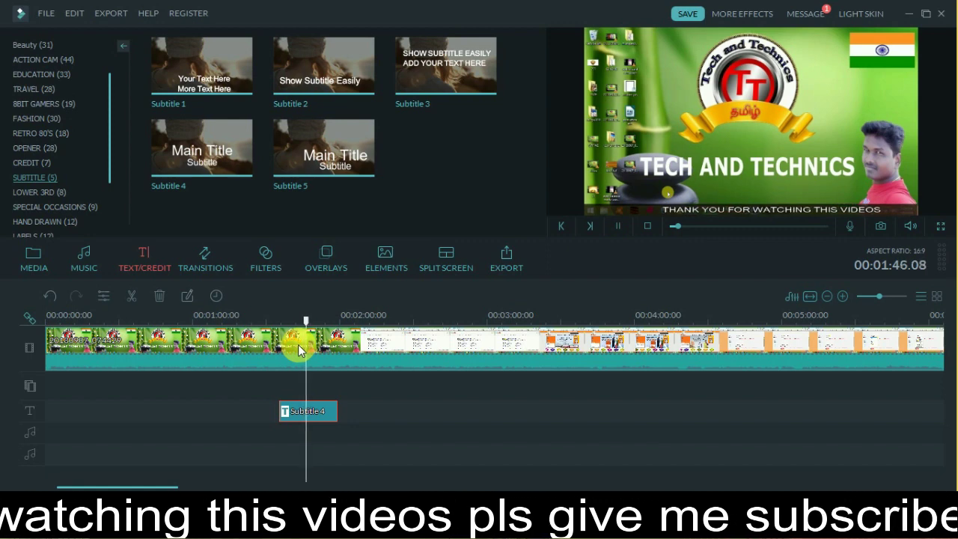
Copy the trimmed Subtitle 4 clip and paste it end to end at 00:01:58.21 and 00:02:22.14.
left_click(333, 417)
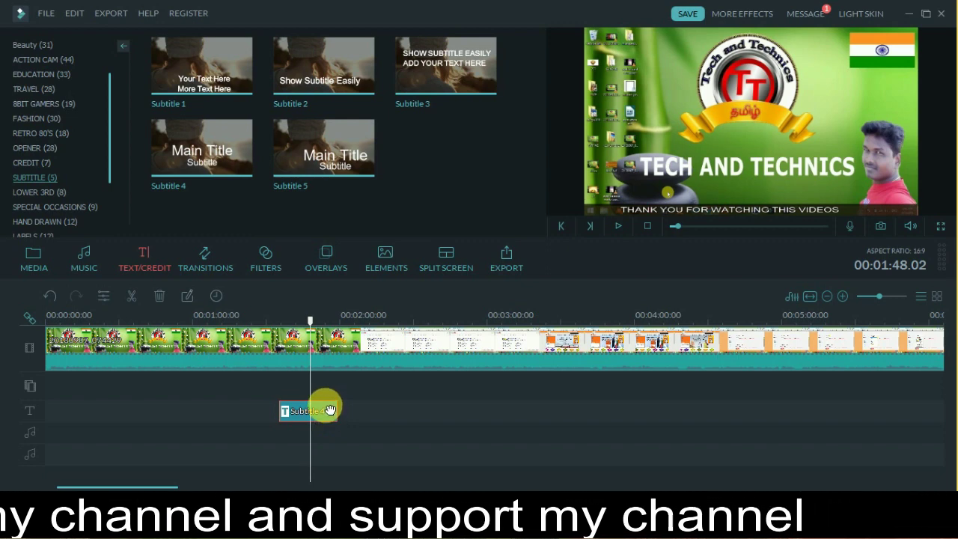
right_click(324, 409)
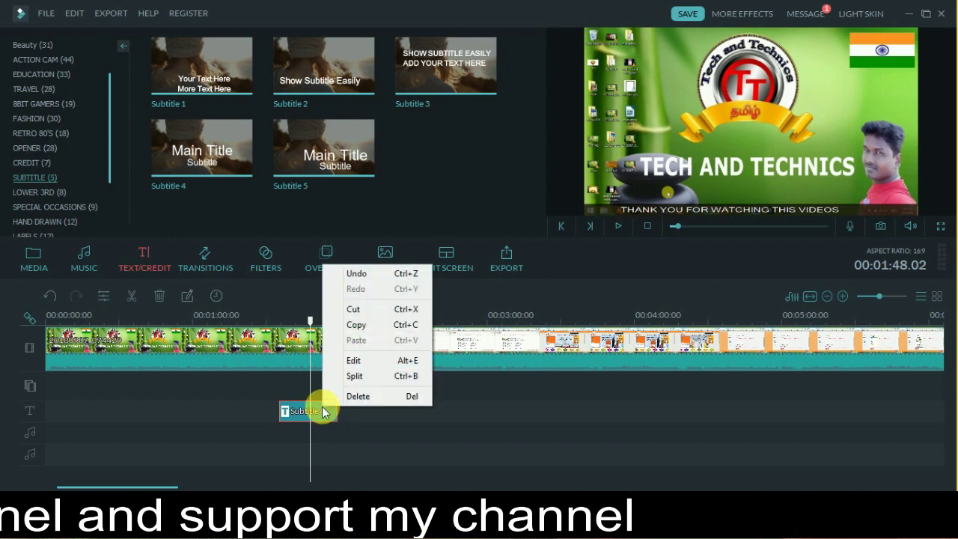
left_click(353, 326)
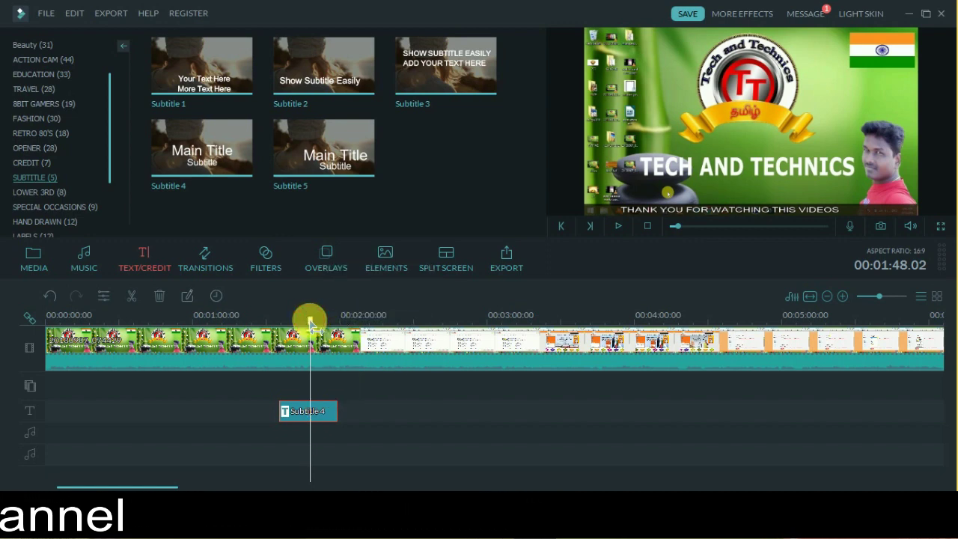
left_click_drag(312, 326, 338, 329)
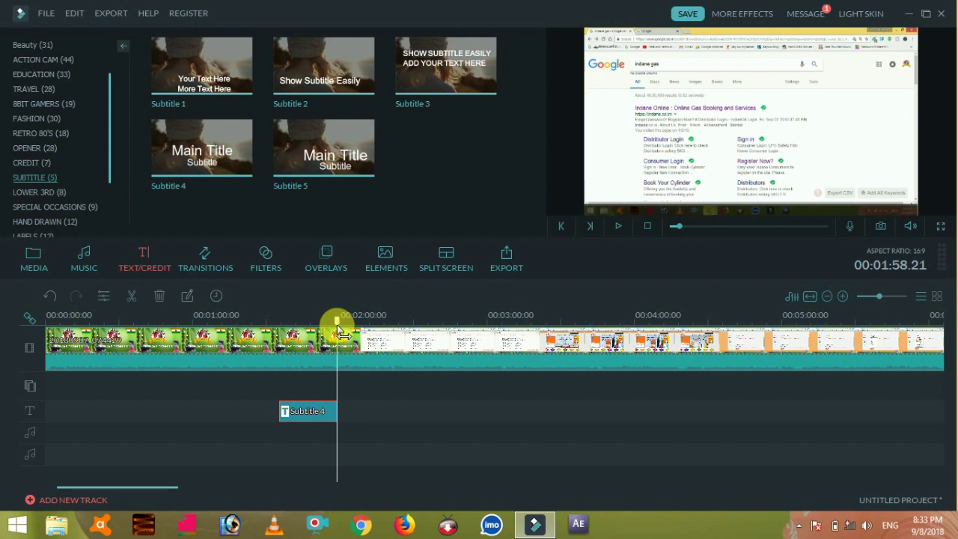
key("ctrl+v")
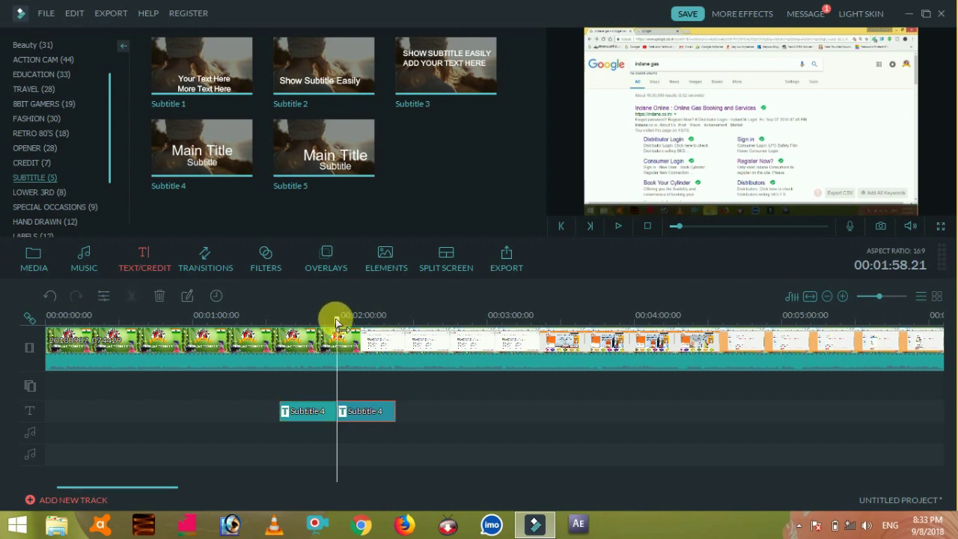
left_click_drag(338, 330, 393, 337)
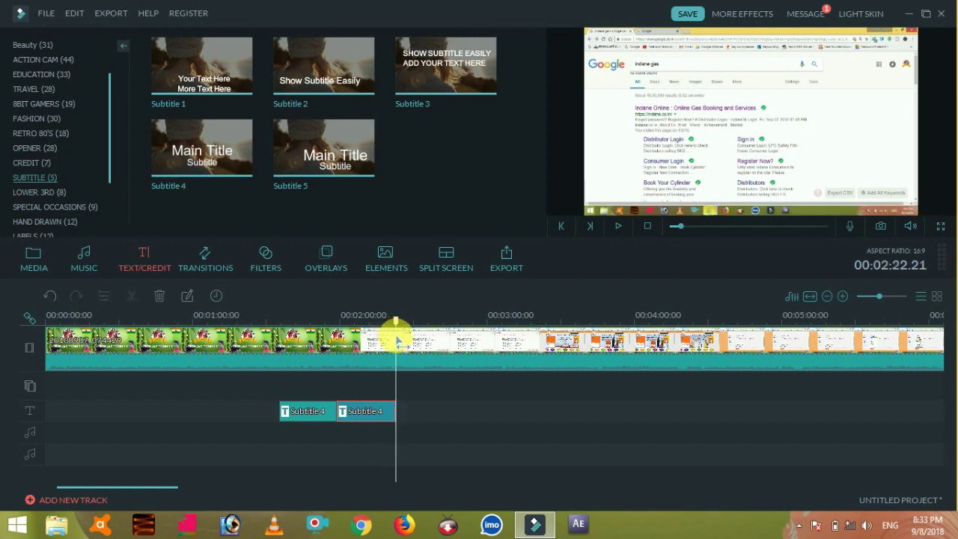
right_click(396, 342)
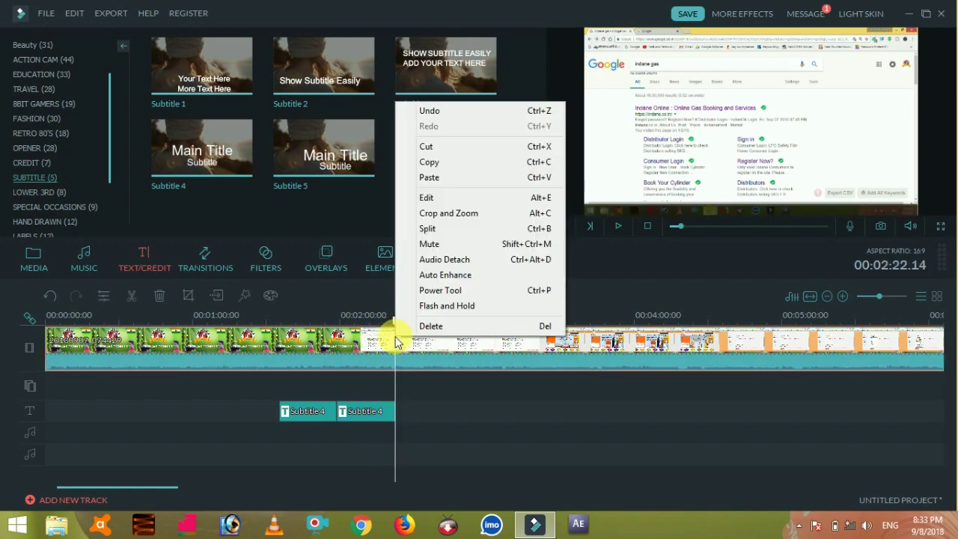
left_click(429, 178)
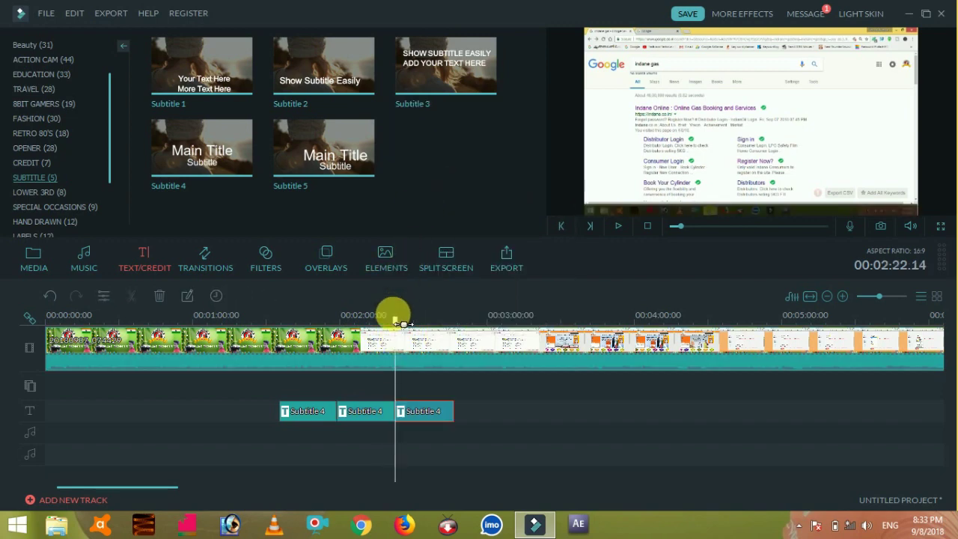
Copy all three Subtitle 4 clips together and paste the group directly after them at 00:02:46.14.
left_click_drag(395, 320, 454, 335)
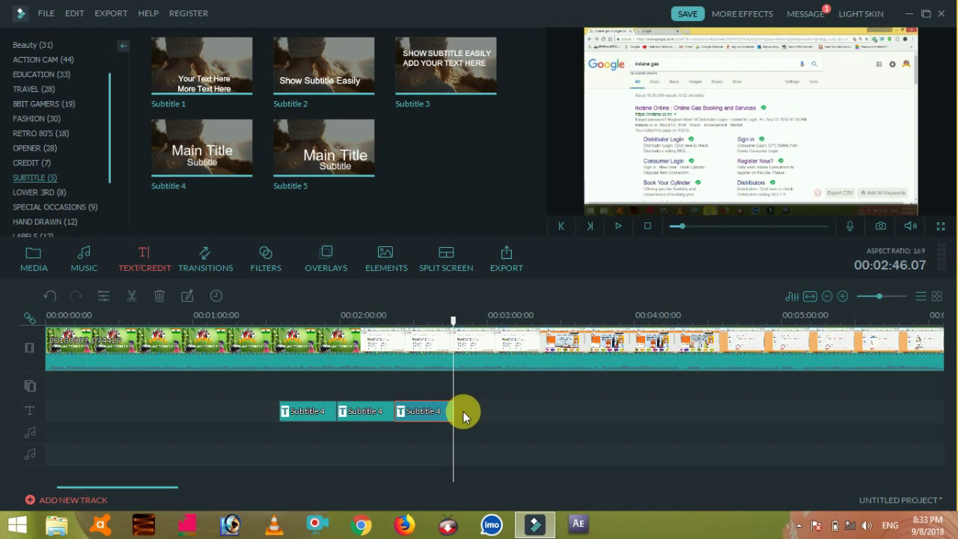
left_click_drag(463, 410, 313, 425)
left_click(300, 419)
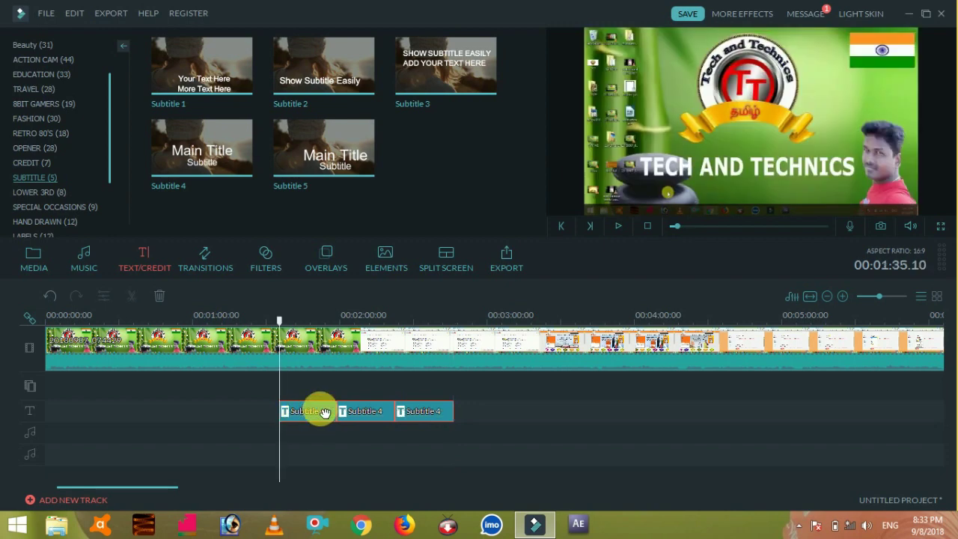
right_click(322, 411)
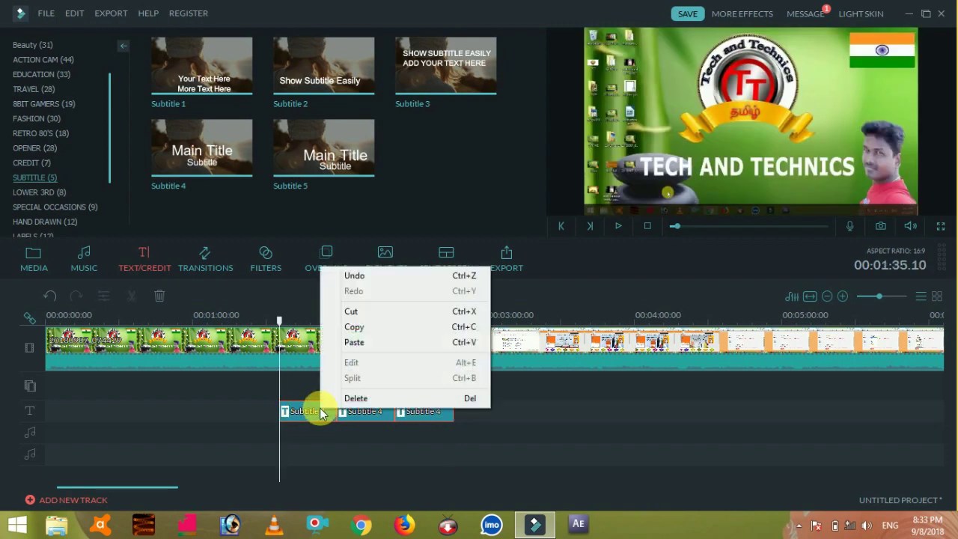
left_click(370, 332)
left_click_drag(278, 318, 459, 354)
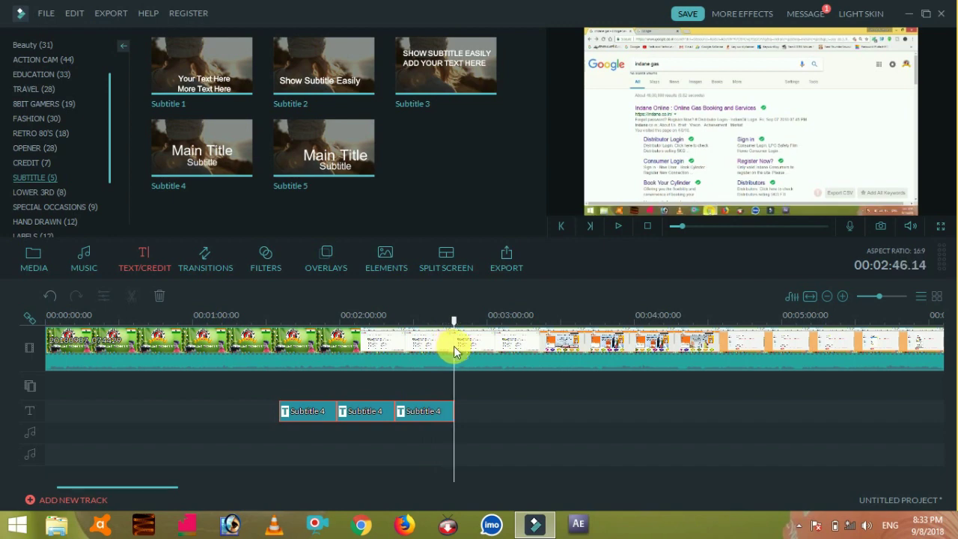
key("ctrl+v")
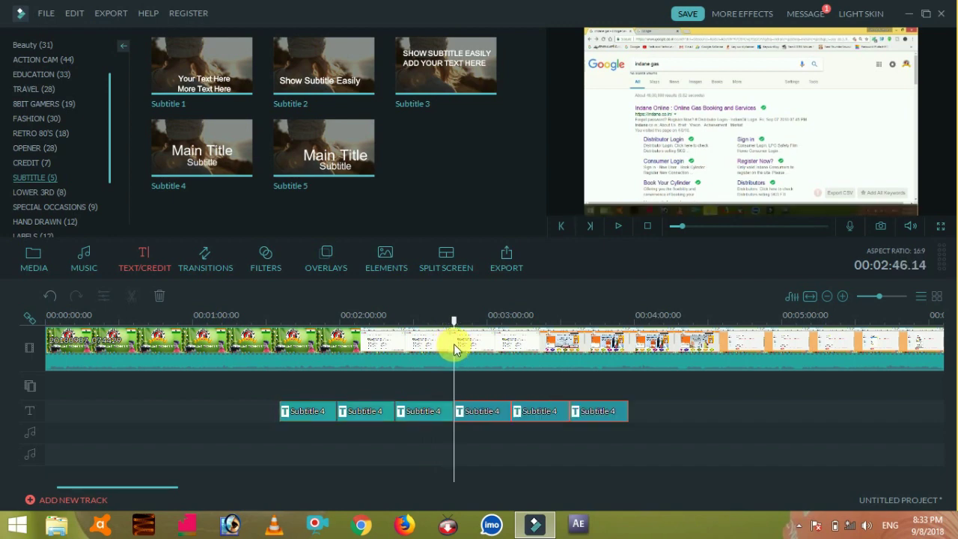
Paste the copied group of five subtitle clips at 00:03:33.10 and again at 00:05:31.10.
left_click_drag(455, 323, 571, 400)
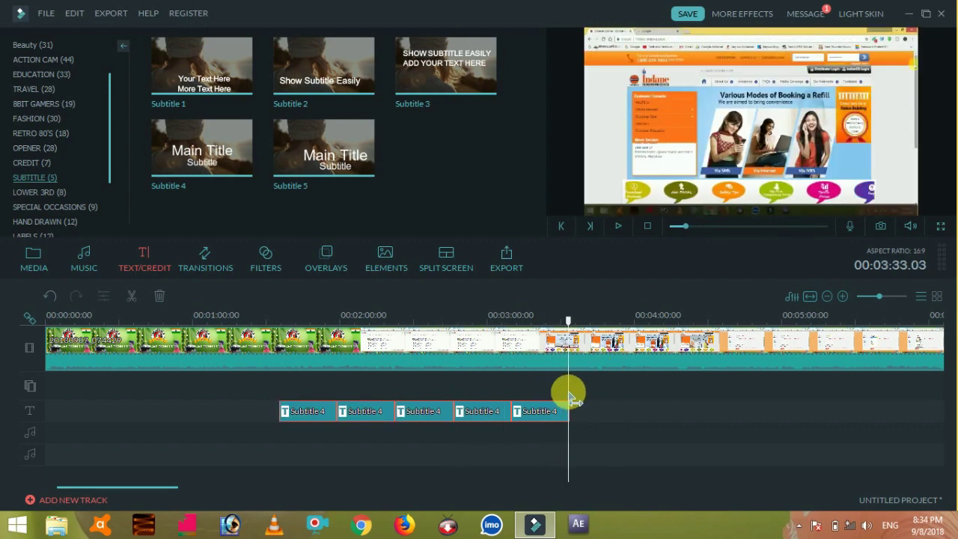
key("ctrl+v")
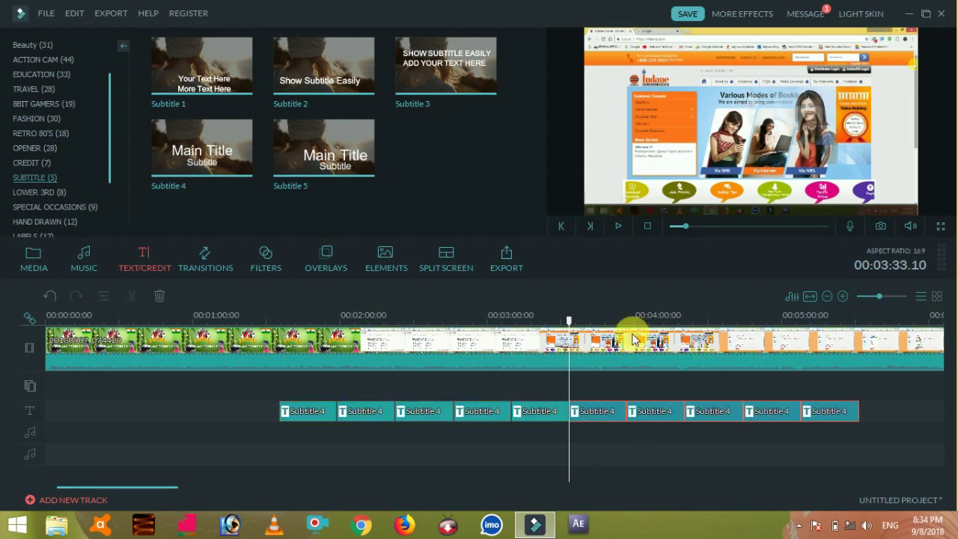
left_click_drag(569, 320, 860, 400)
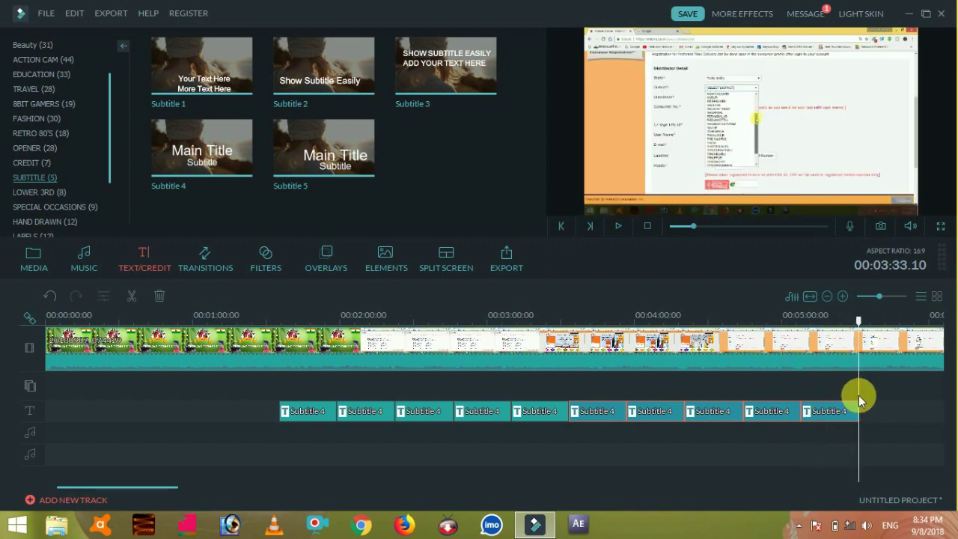
key("ctrl+v")
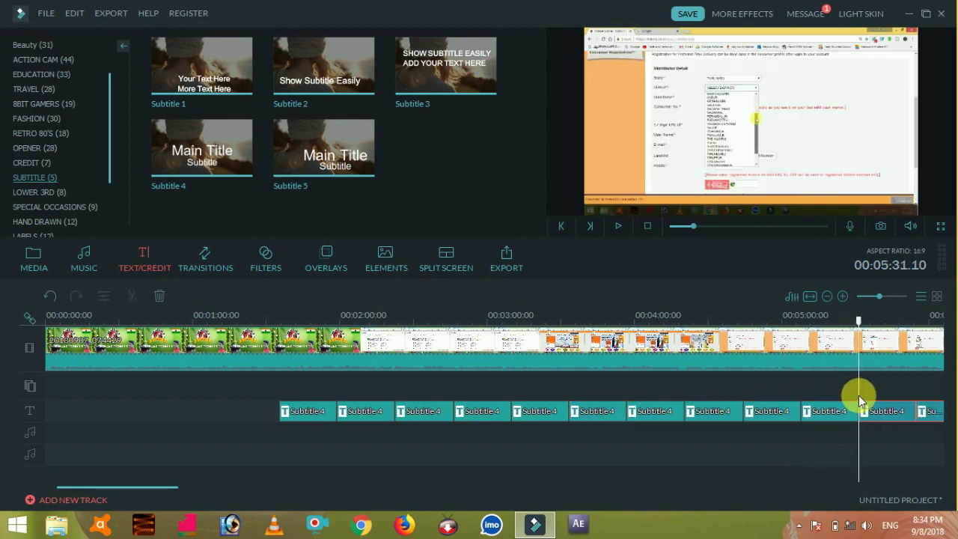
Split the video clip at 00:05:01.17 and delete the part after the cut, along with the subtitle clips beyond it.
left_click_drag(859, 319, 942, 324)
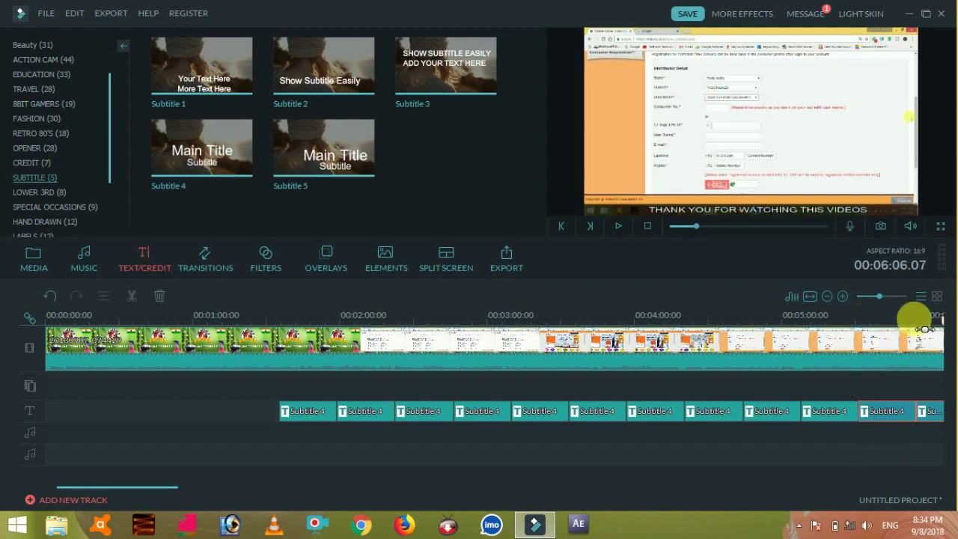
left_click_drag(944, 323, 786, 366)
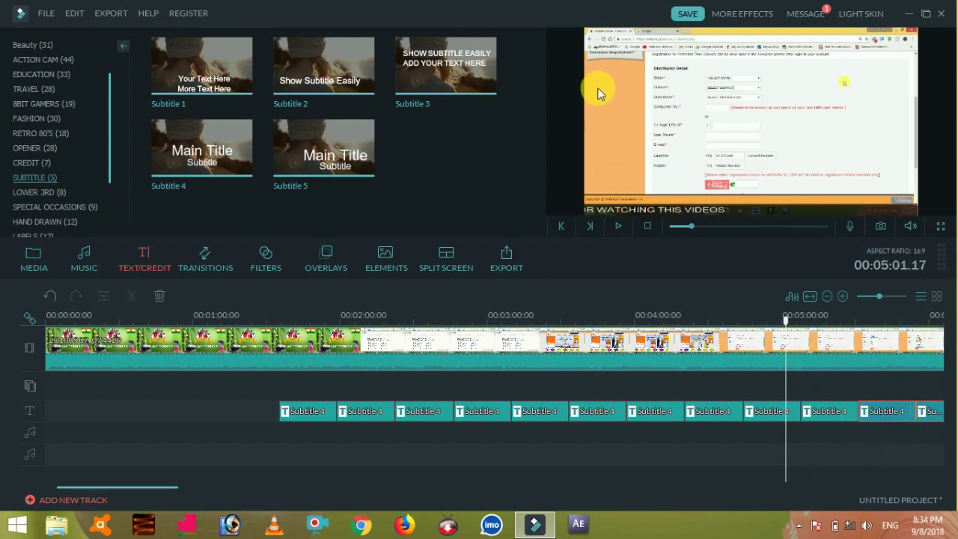
left_click(648, 342)
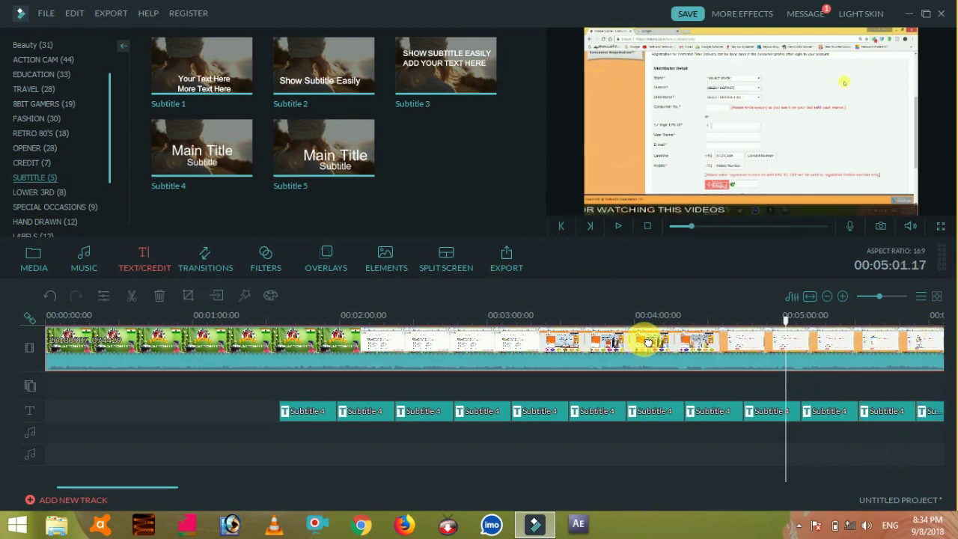
left_click(128, 298)
key("Delete")
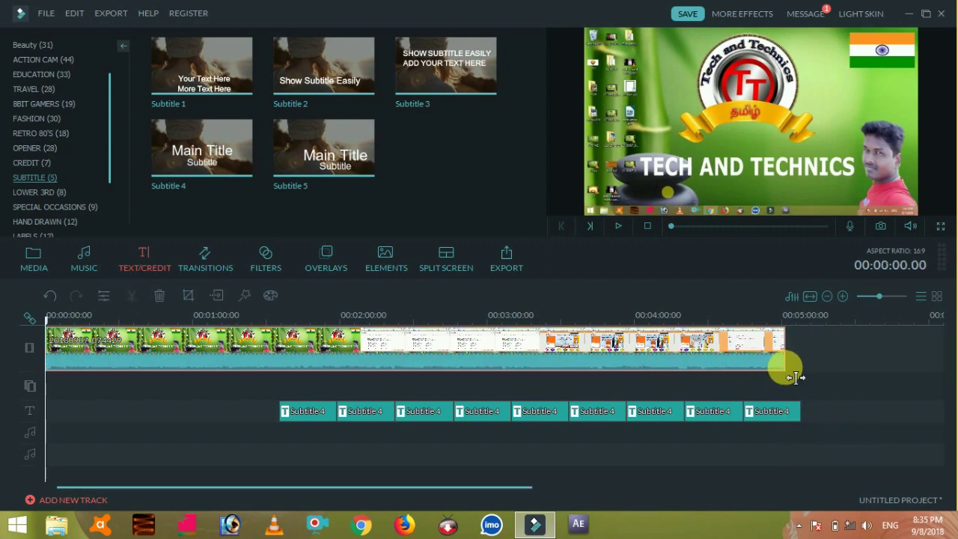
Trim the last subtitle clip to end with the video at 00:05:01.17 and preview its scrolling text.
left_click(796, 411)
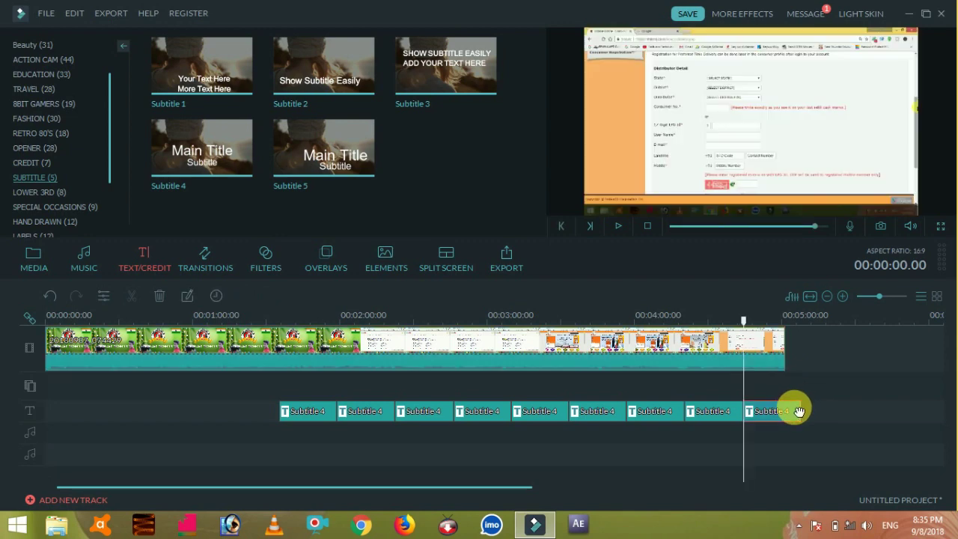
left_click_drag(800, 411, 791, 414)
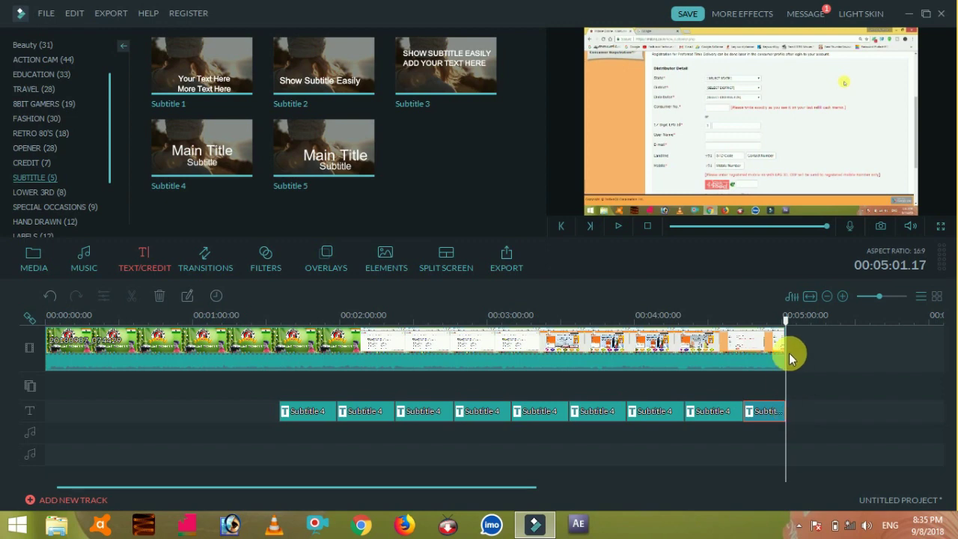
left_click_drag(786, 322, 756, 323)
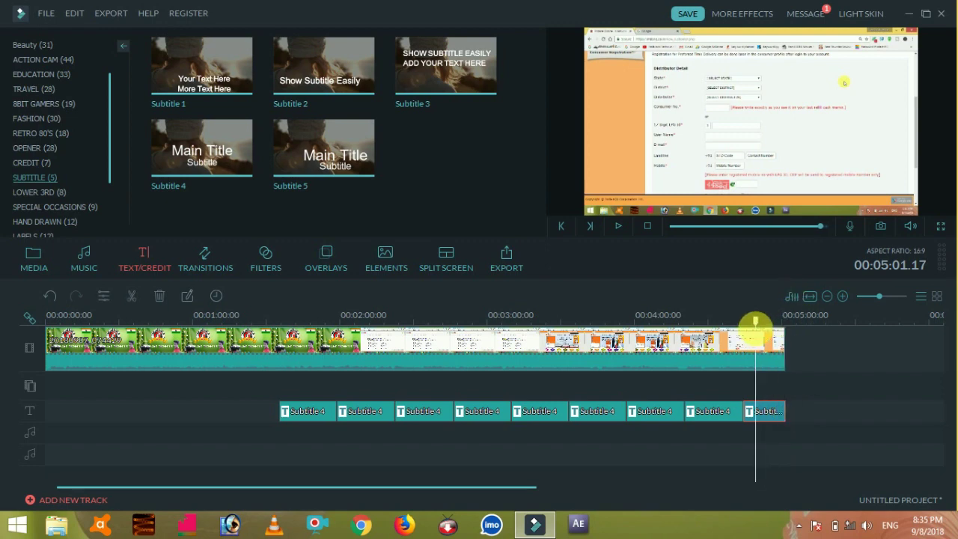
key("space")
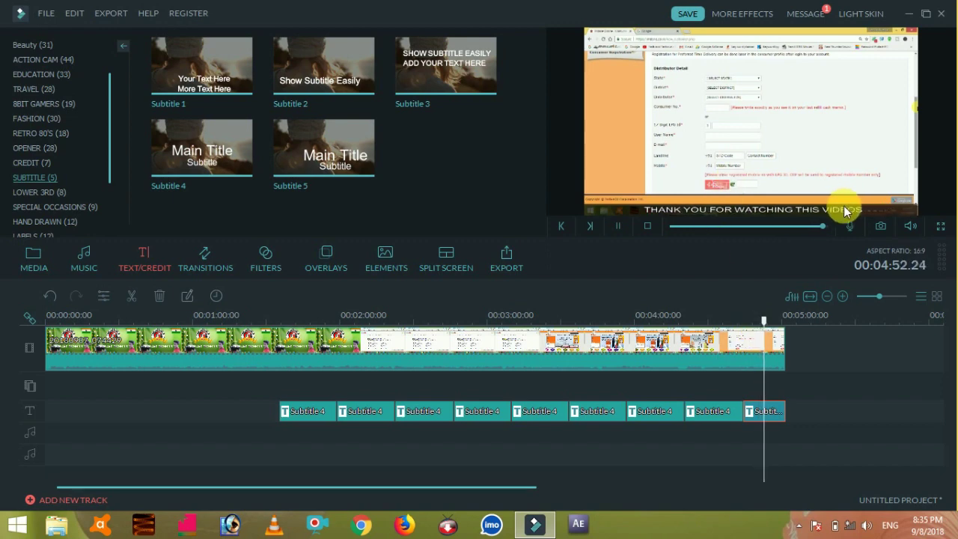
key("space")
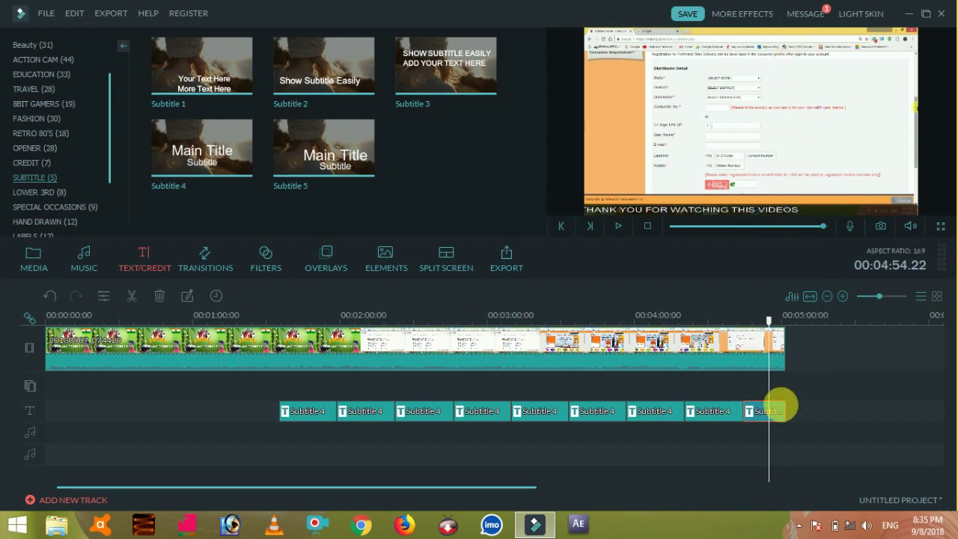
Move the last subtitle's "THANK YOU FOR WATCHING THIS VIDEOS" text to the upper edge of the video frame and apply the change.
double_click(781, 408)
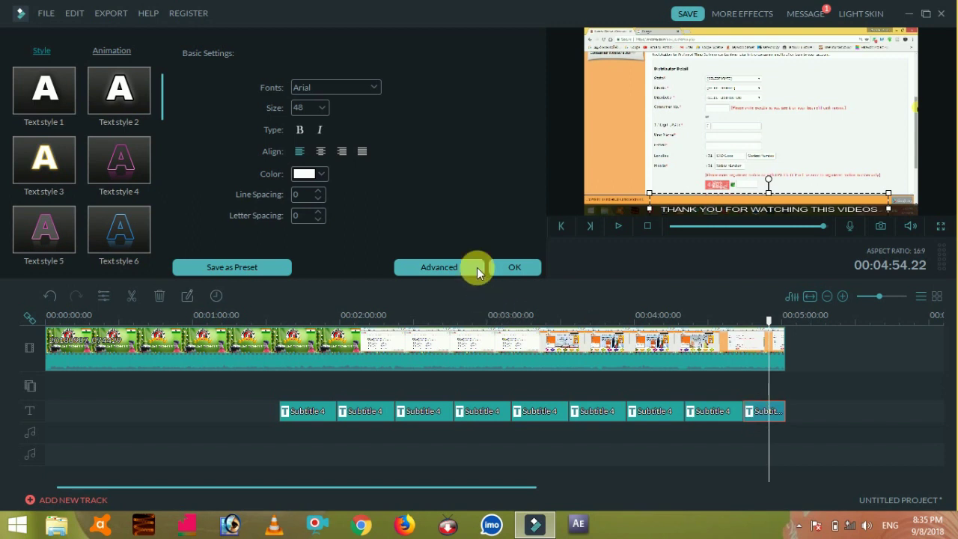
left_click(704, 201)
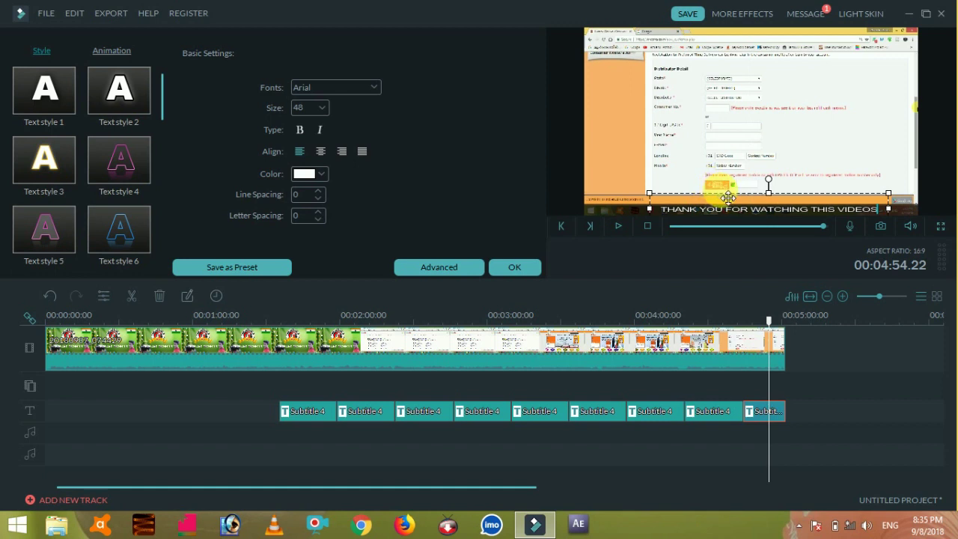
left_click_drag(728, 197, 700, 24)
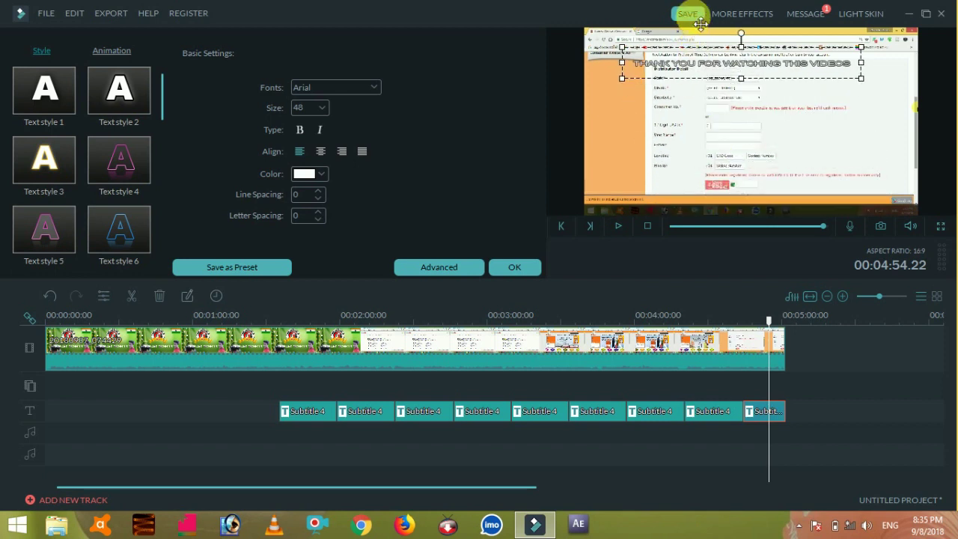
left_click(700, 63, "shift")
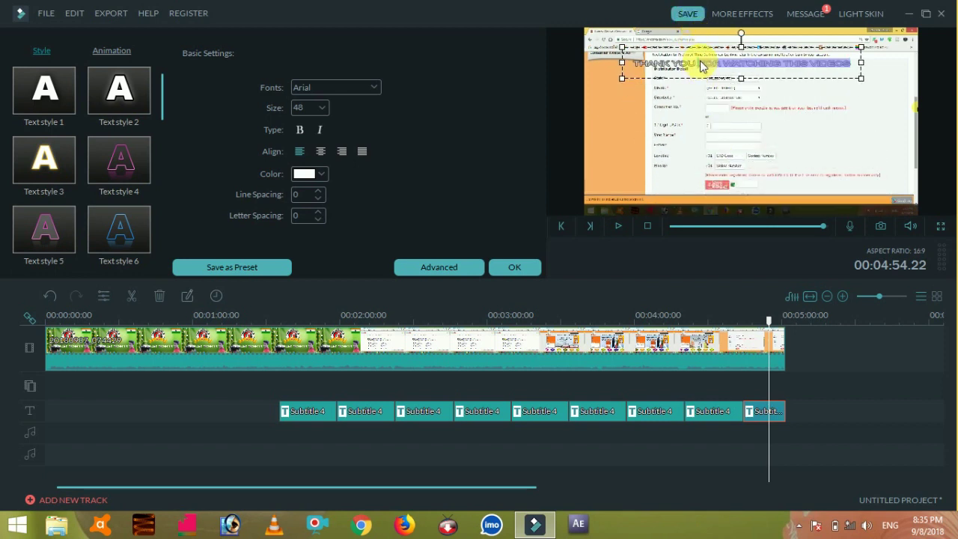
left_click_drag(715, 88, 706, 56)
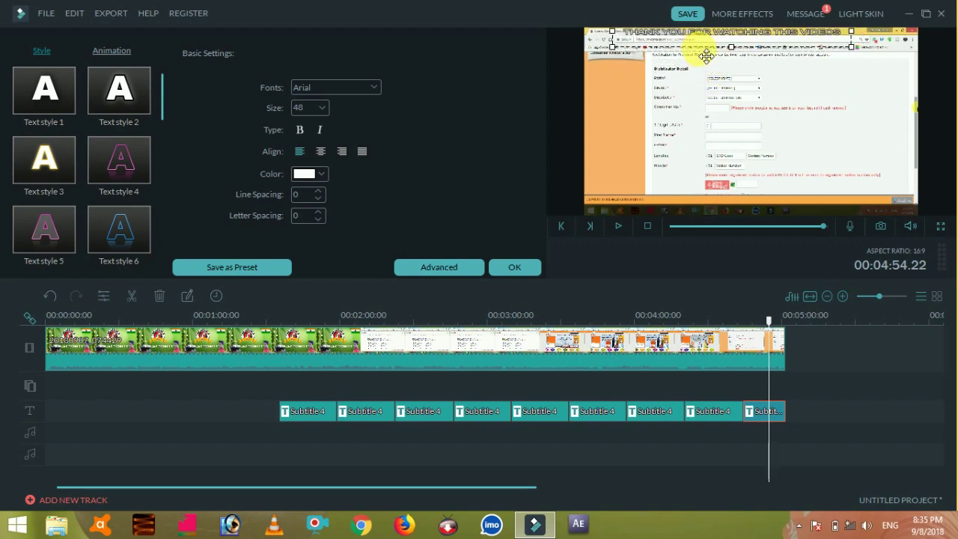
left_click(526, 273)
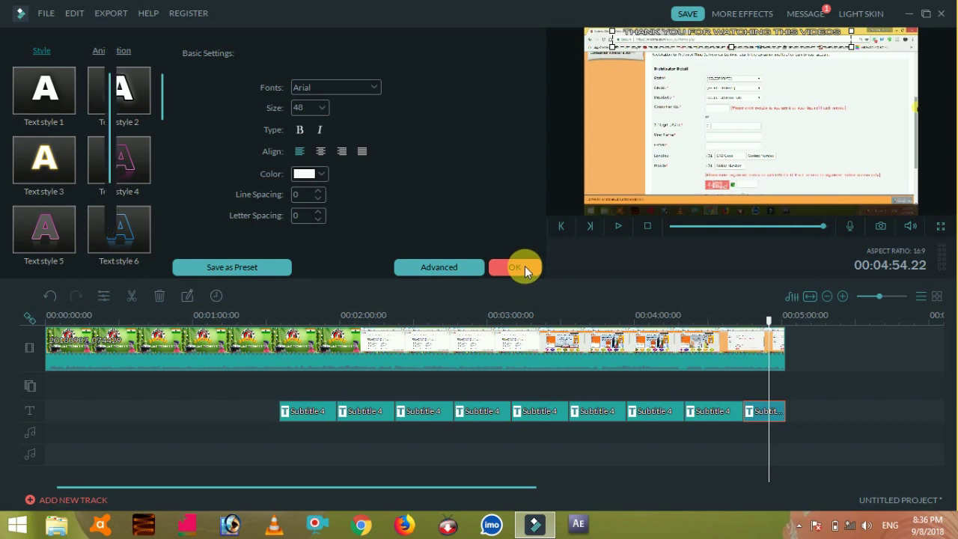
Play the video from its beginning to preview it, and pause at about 12 seconds.
key("space")
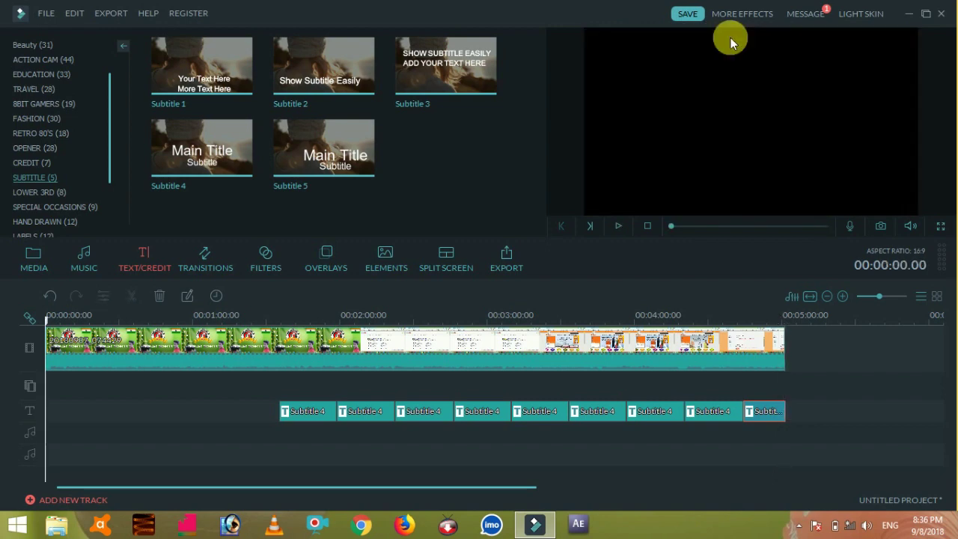
key("space")
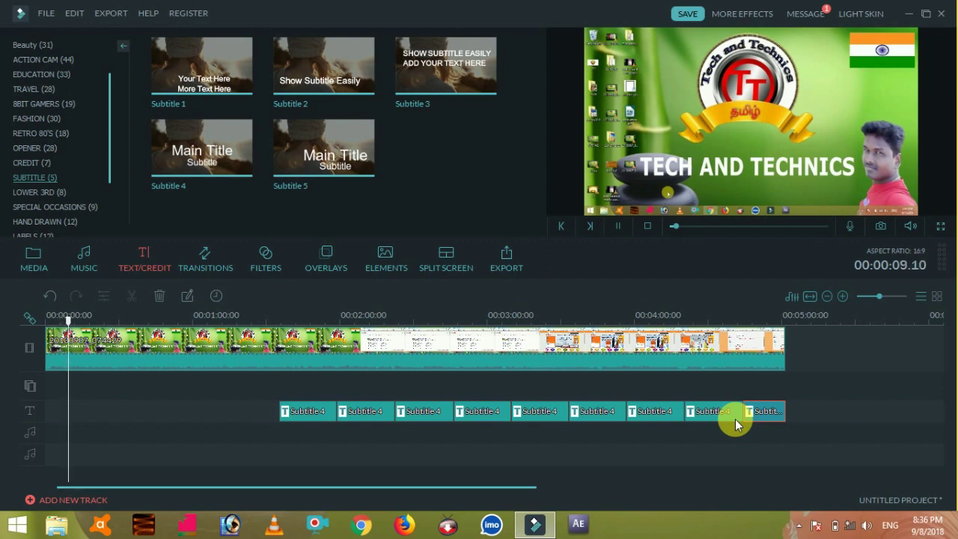
left_click(615, 225)
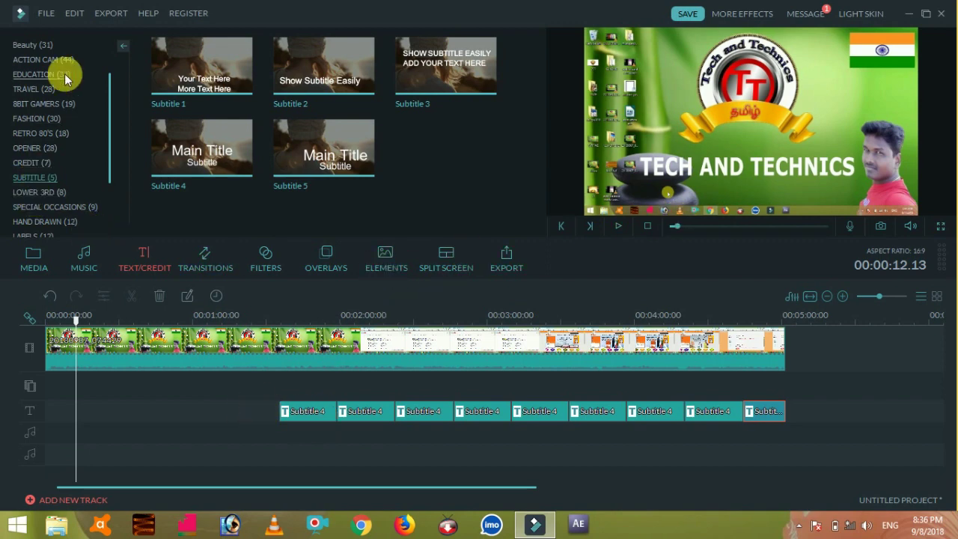
Browse the title template categories and add the Viral Title 2 template to the text track at 00:00:12.13.
left_click(64, 104)
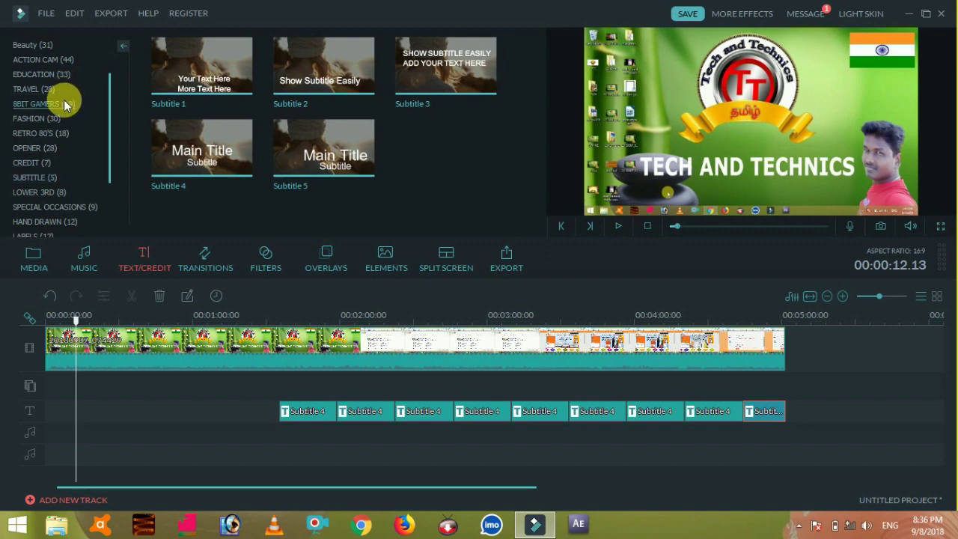
left_click(52, 132)
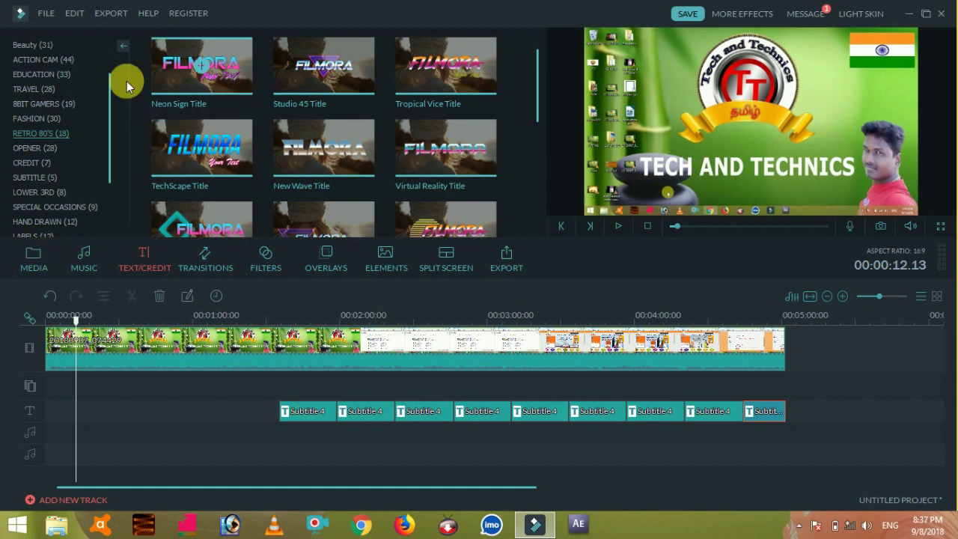
left_click(45, 42)
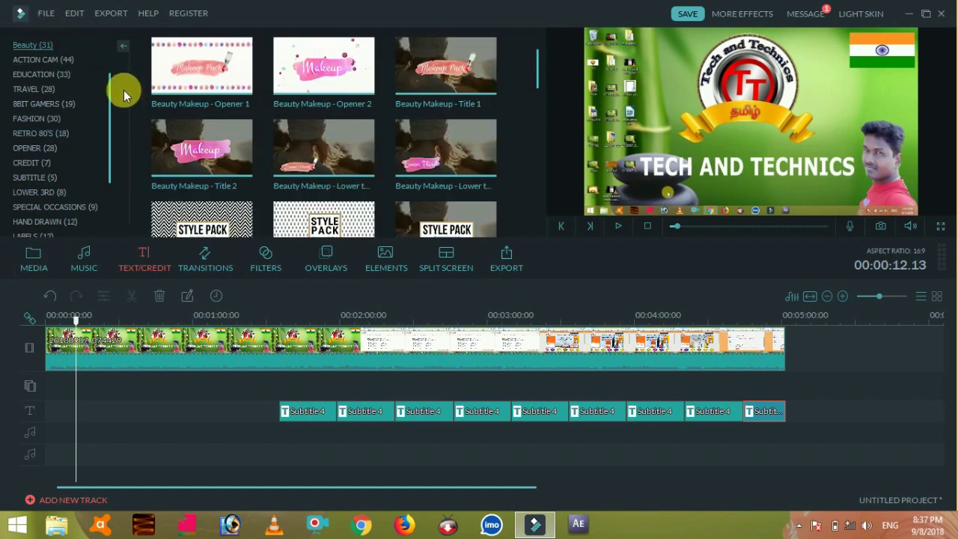
left_click_drag(108, 93, 107, 48)
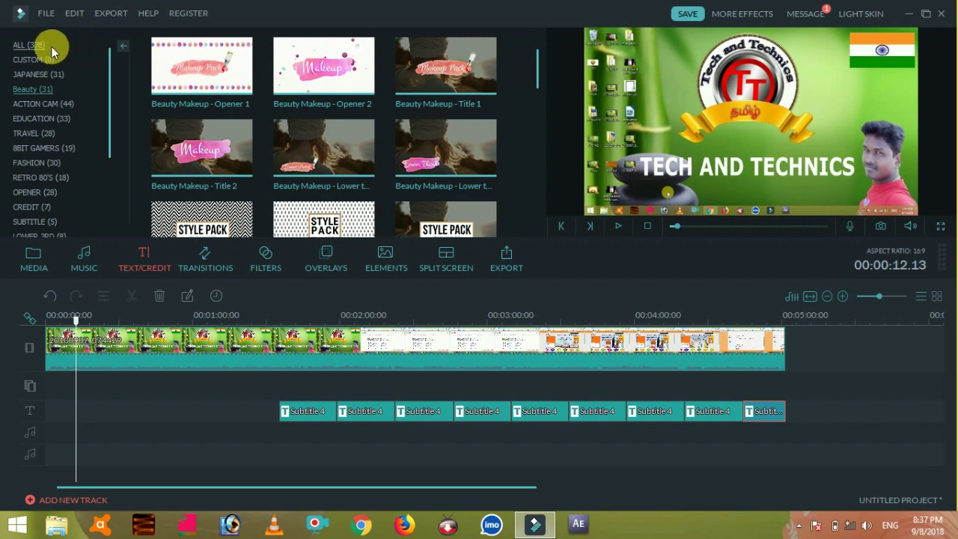
left_click(51, 45)
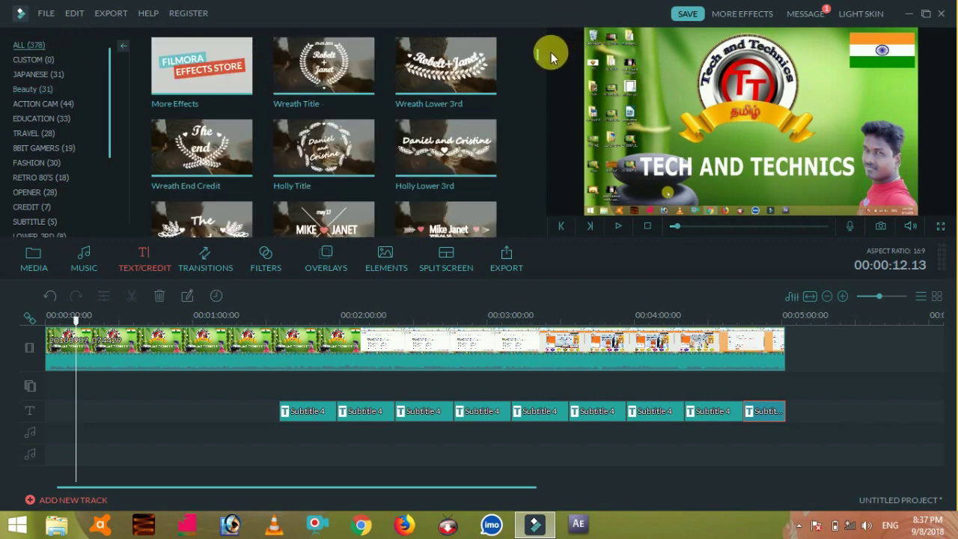
scroll(536, 56, "down", 5)
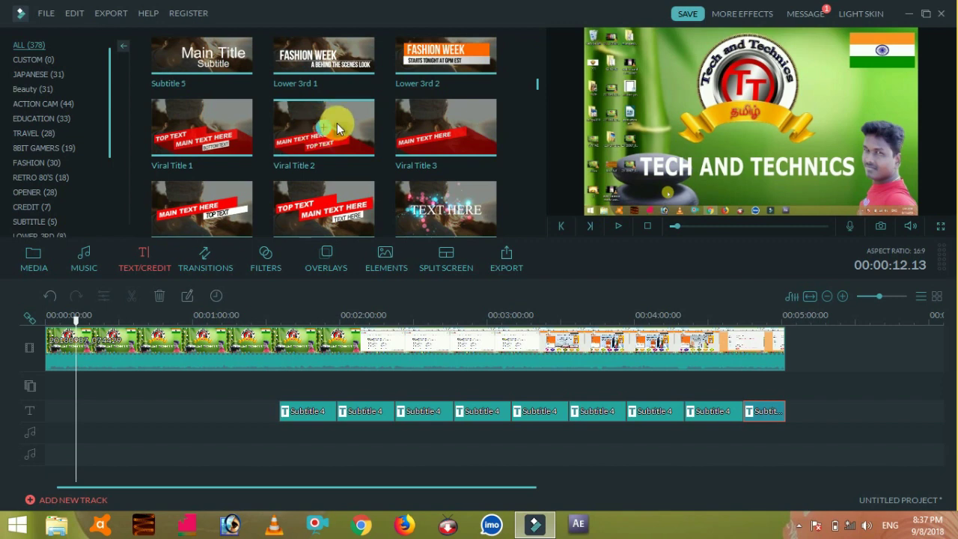
left_click(322, 129)
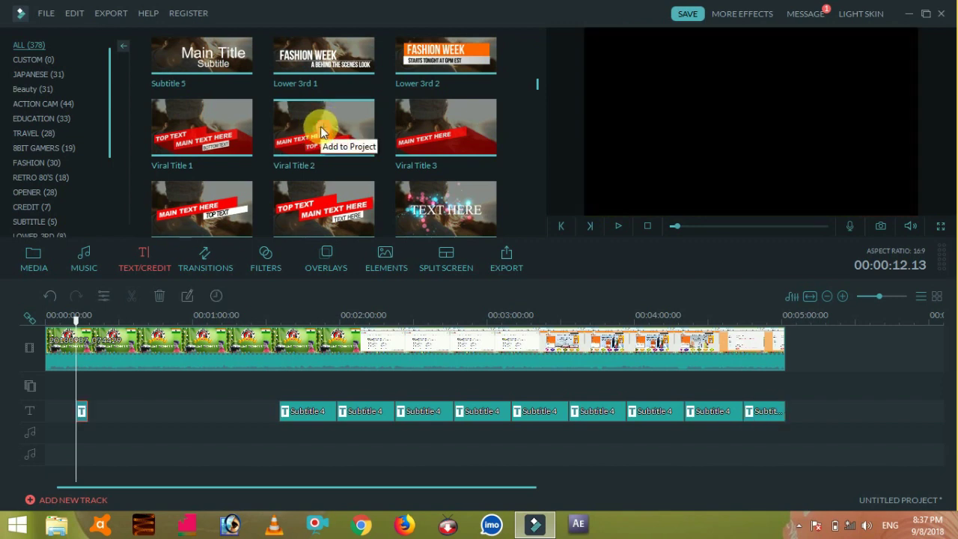
Play the timeline around the added Viral Title 2 clip to preview it over the video.
key("space")
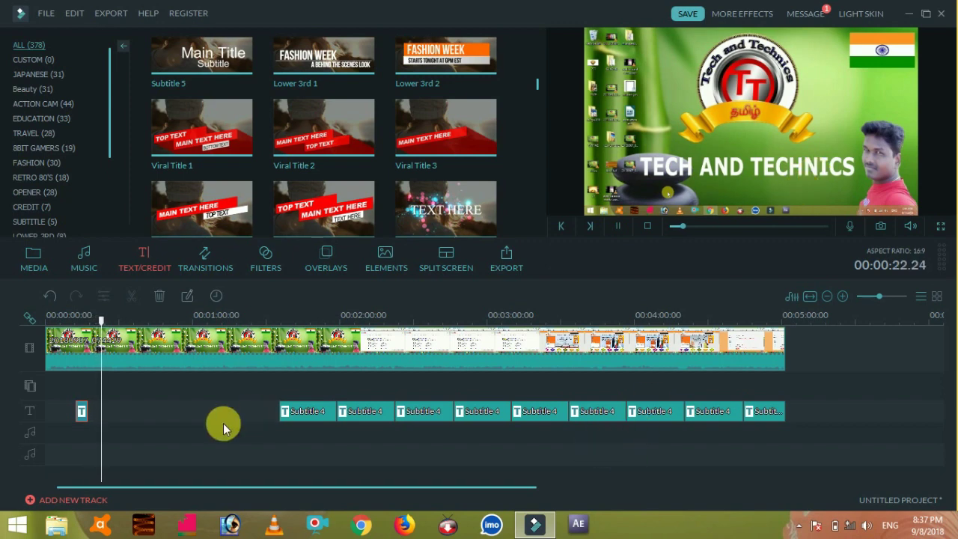
left_click(83, 411)
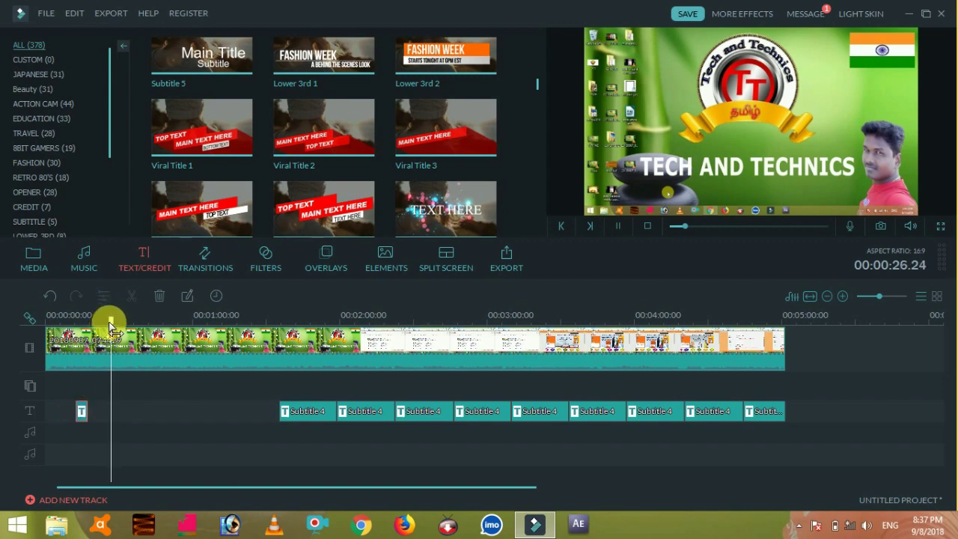
left_click_drag(110, 322, 75, 342)
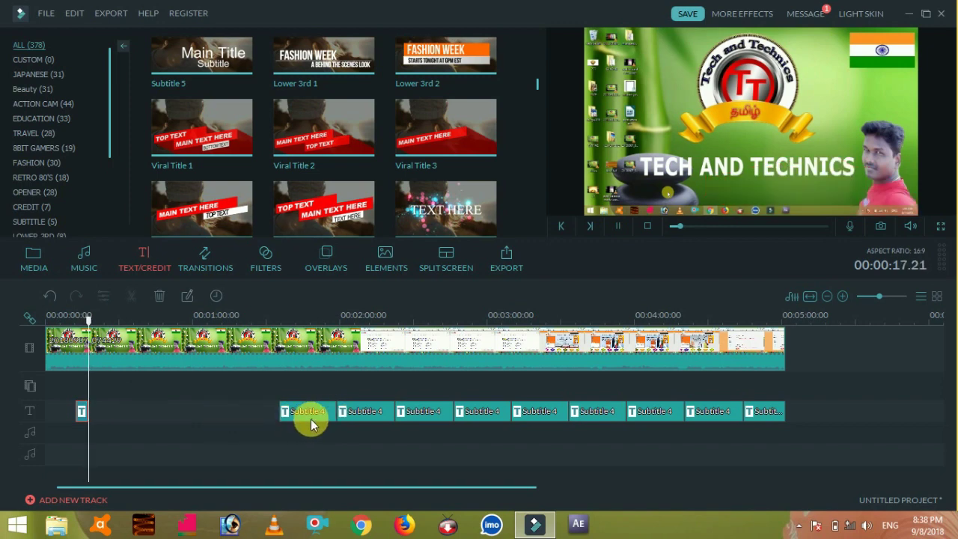
Delete the video clip and all title and subtitle clips, leaving the timeline empty.
left_click(84, 413)
left_click(112, 355)
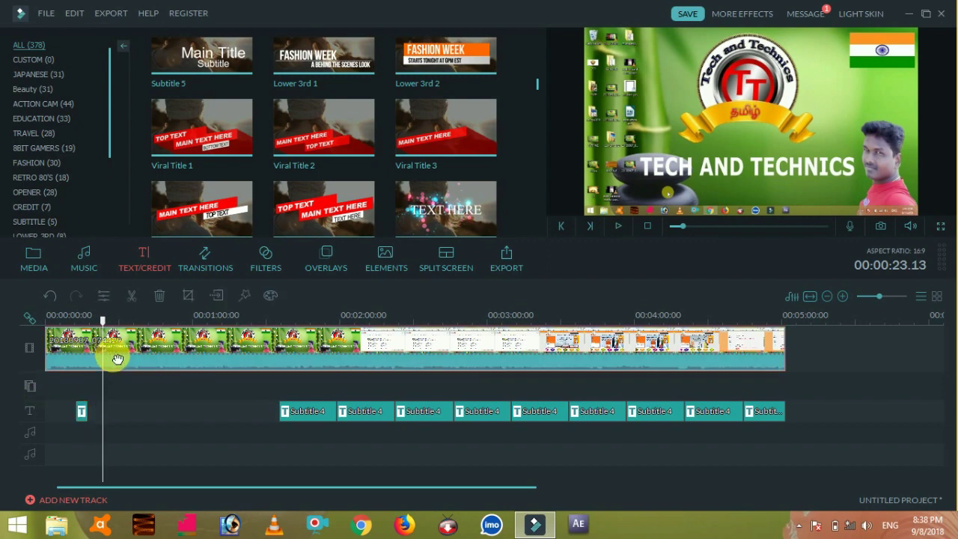
key("Delete")
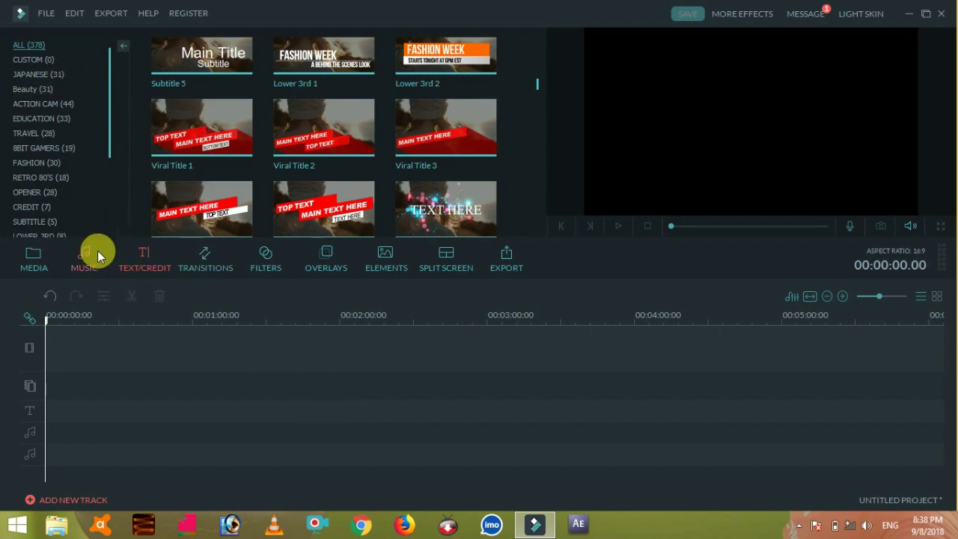
Add the Black sample color to the video track and extend the clip to 00:04:19.07.
left_click(34, 258)
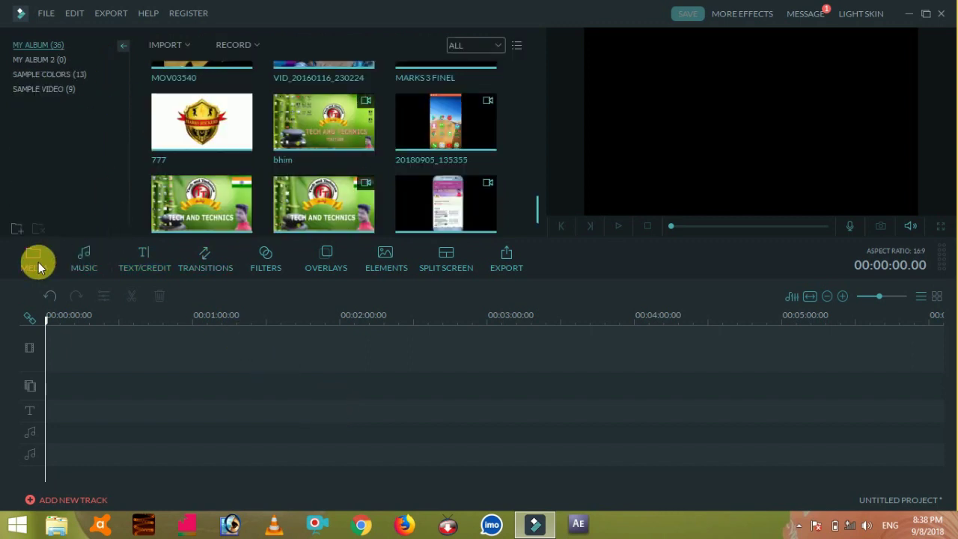
left_click(52, 74)
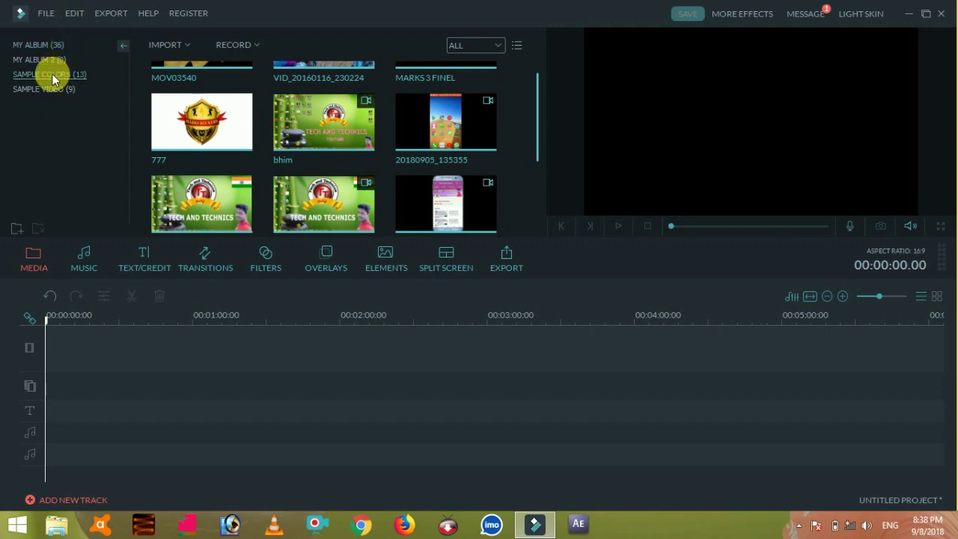
mouse_move(198, 87)
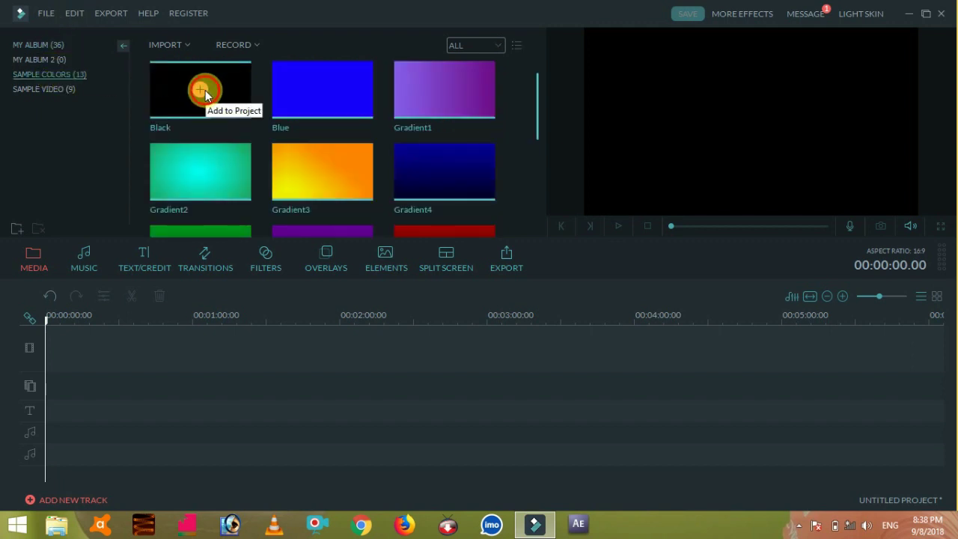
left_click(202, 90)
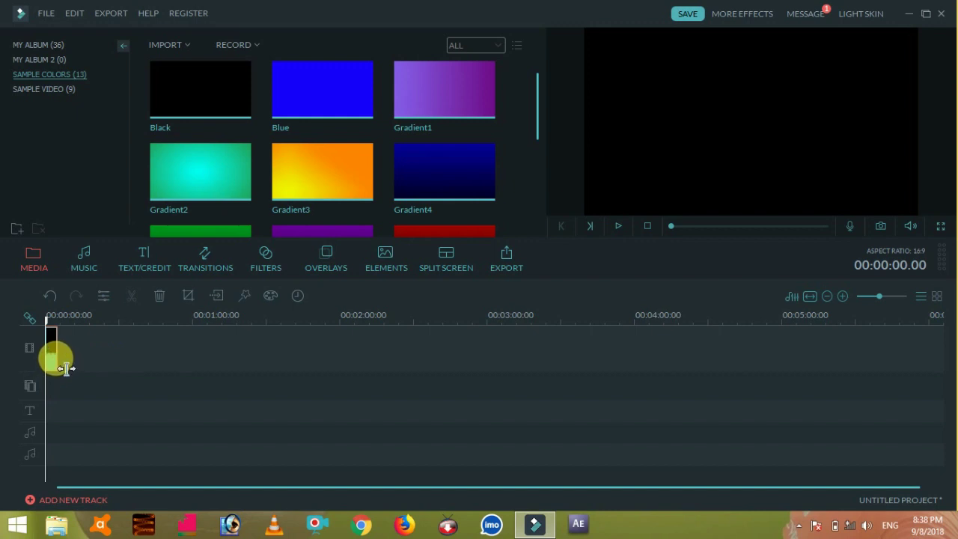
left_click_drag(65, 368, 681, 365)
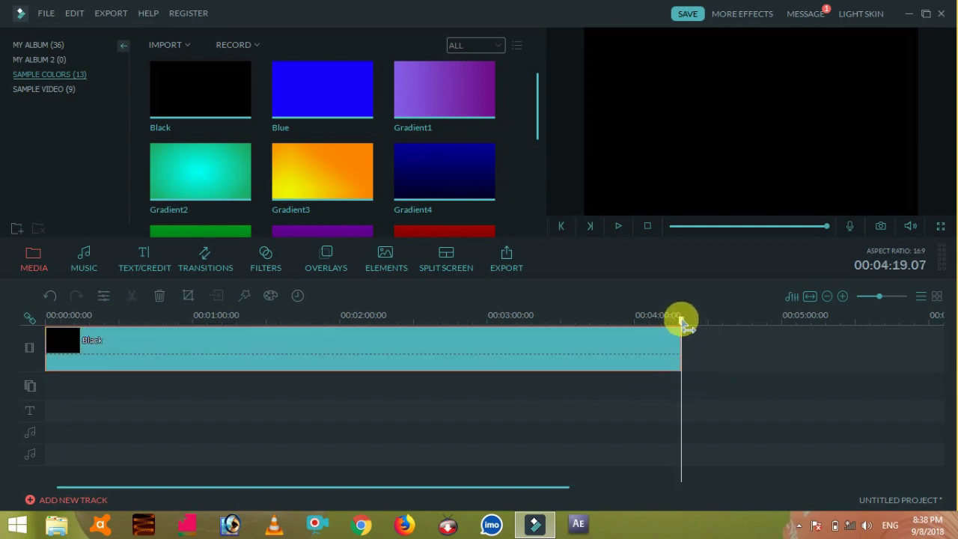
Add the Subtitle 5 template at the start of the text track and extend the clip to 00:00:23.21.
left_click_drag(679, 320, 10, 342)
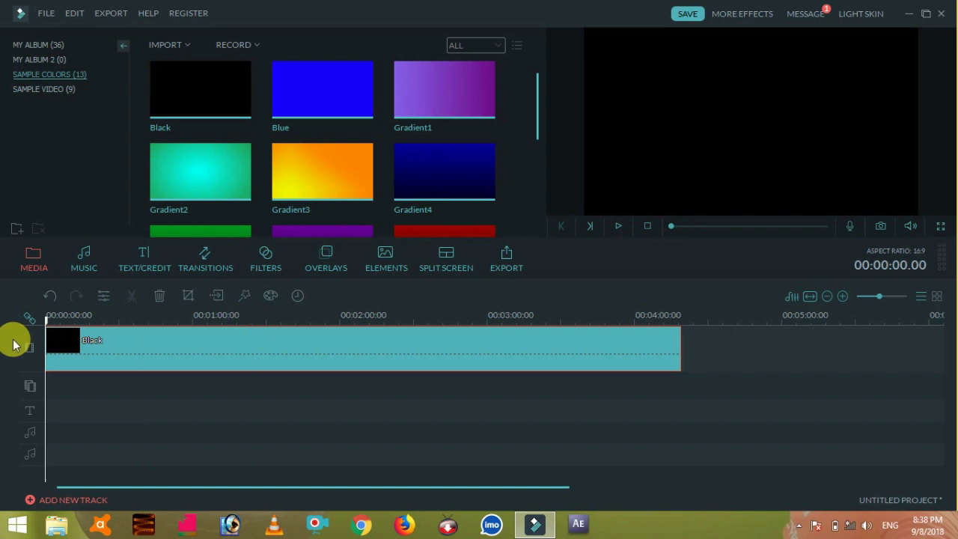
left_click(133, 266)
left_click(30, 222)
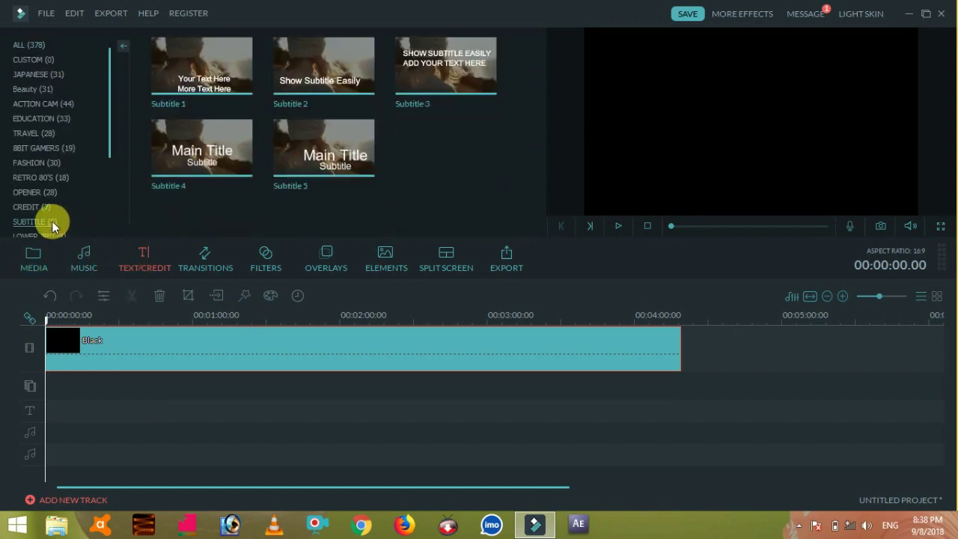
left_click(323, 154)
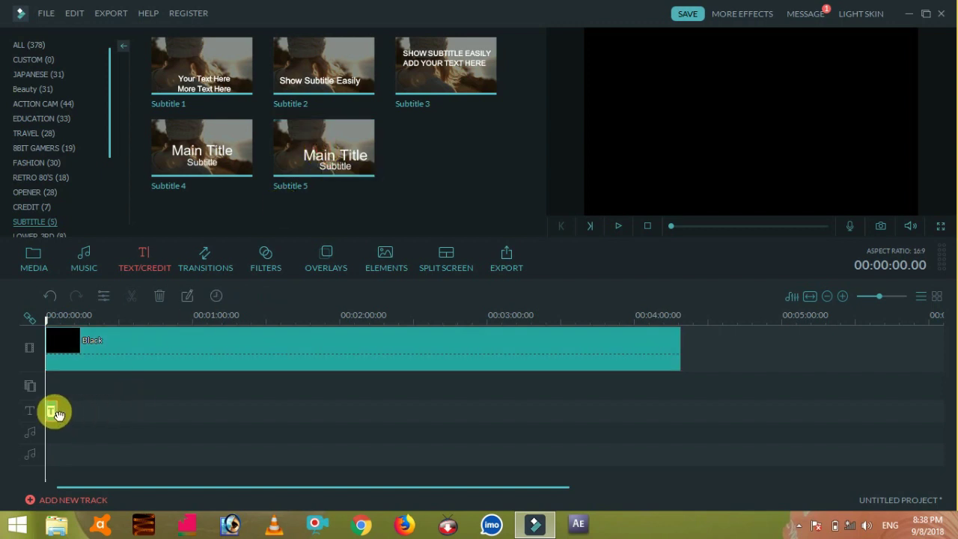
left_click_drag(58, 414, 103, 413)
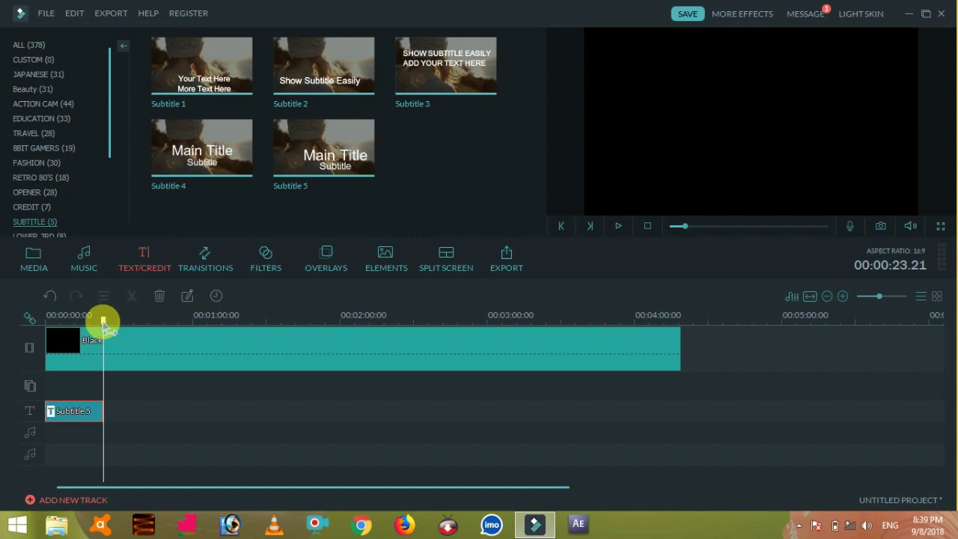
Open the Subtitle 5 clip in the advanced text editor and clear its smaller "Subtitle" text.
left_click_drag(105, 325, 76, 342)
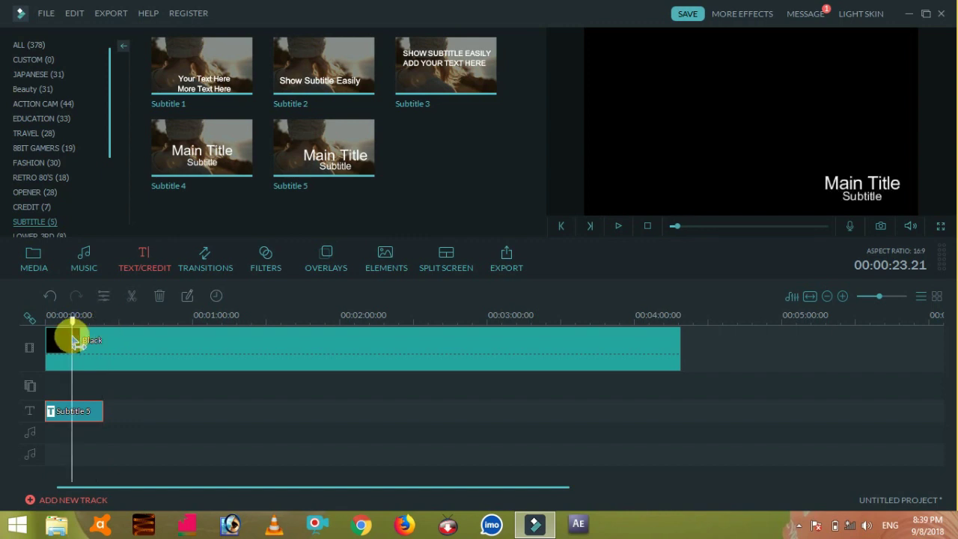
double_click(86, 414)
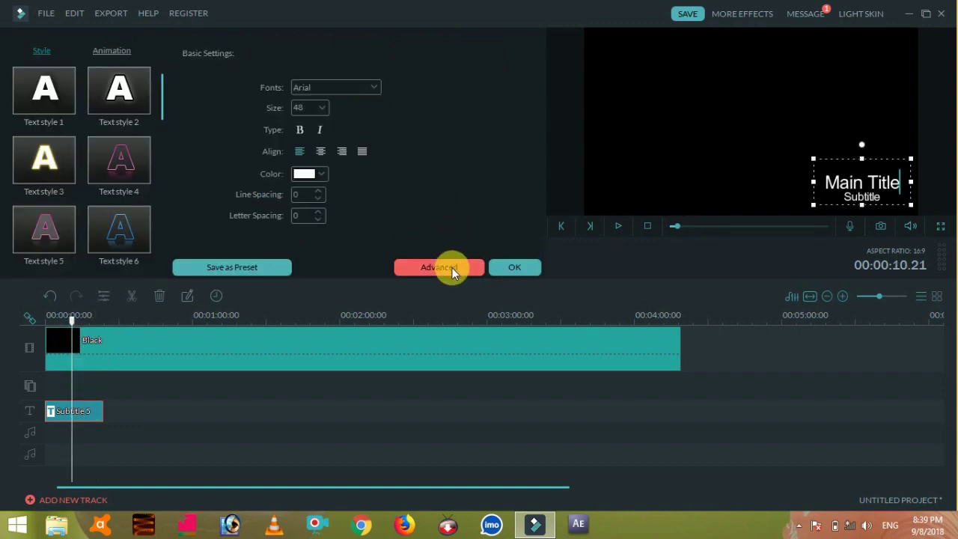
left_click(452, 268)
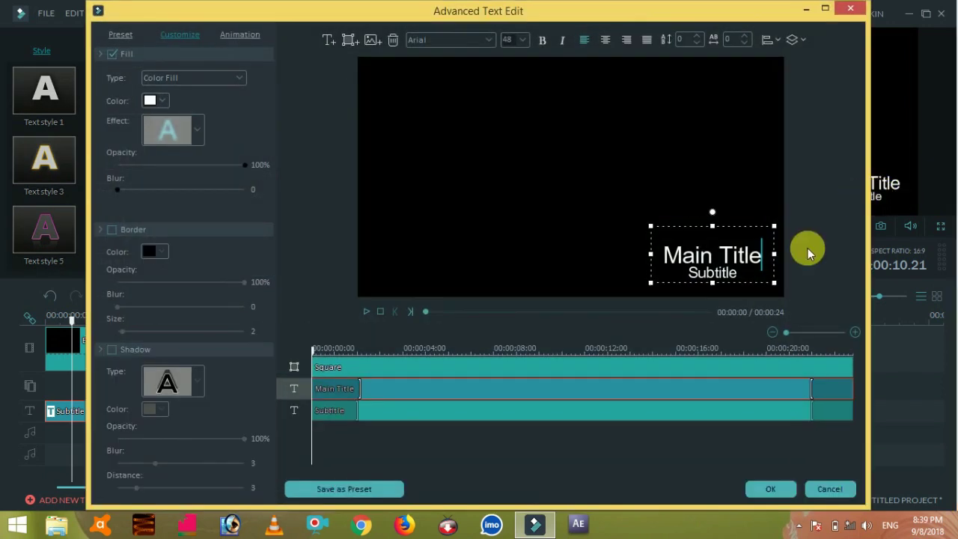
left_click(749, 282)
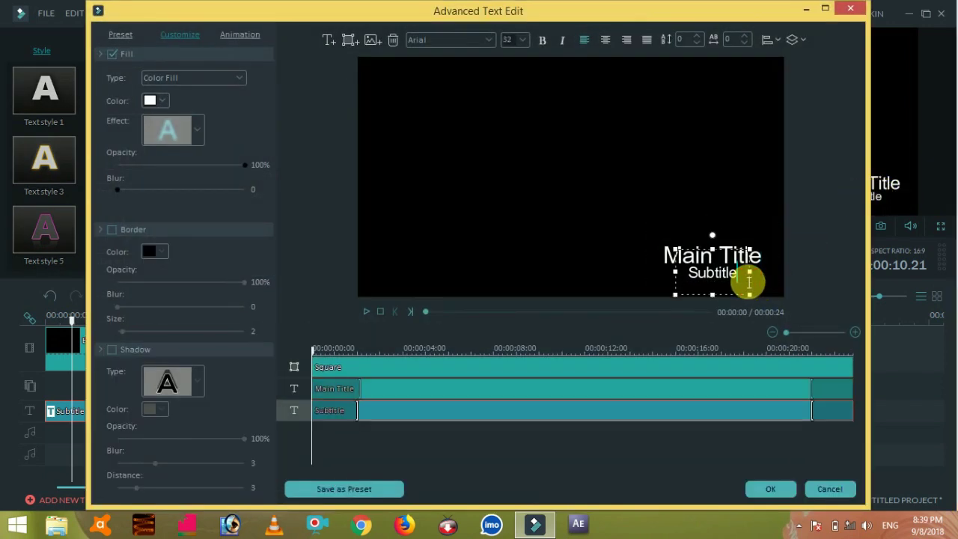
key("BackSpace")
key("BackSpace")
key("BackSpace")
key("BackSpace")
key("BackSpace")
key("BackSpace")
key("BackSpace")
key("BackSpace")
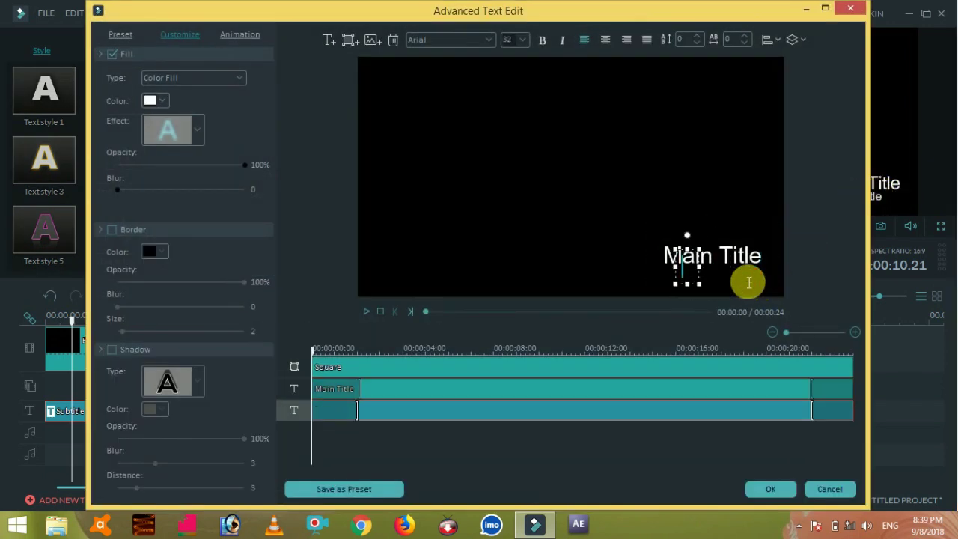
Replace the "Main Title" text with "THANK YOU FOR WATCHING THIS VIDEOS" and move it to the middle of the frame.
left_click(759, 252)
key("BackSpace")
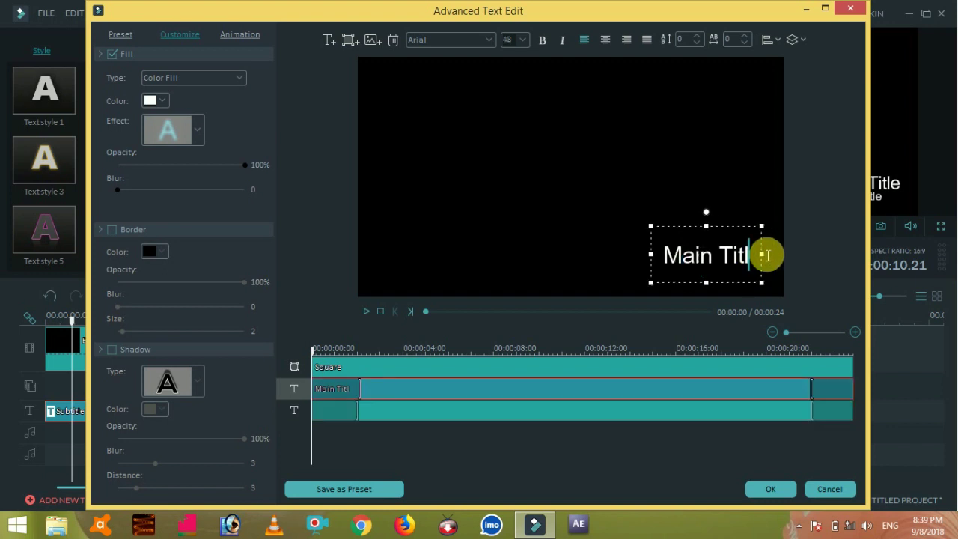
key("BackSpace")
key("BackSpace")
key("BackSpace")
key("BackSpace")
key("BackSpace")
key("BackSpace")
key("BackSpace")
key("BackSpace")
key("BackSpace")
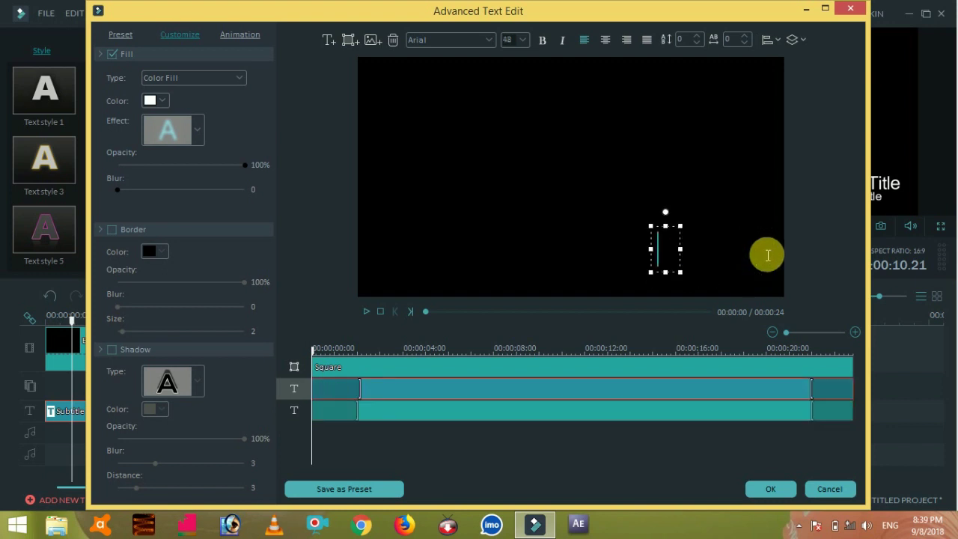
type("TH")
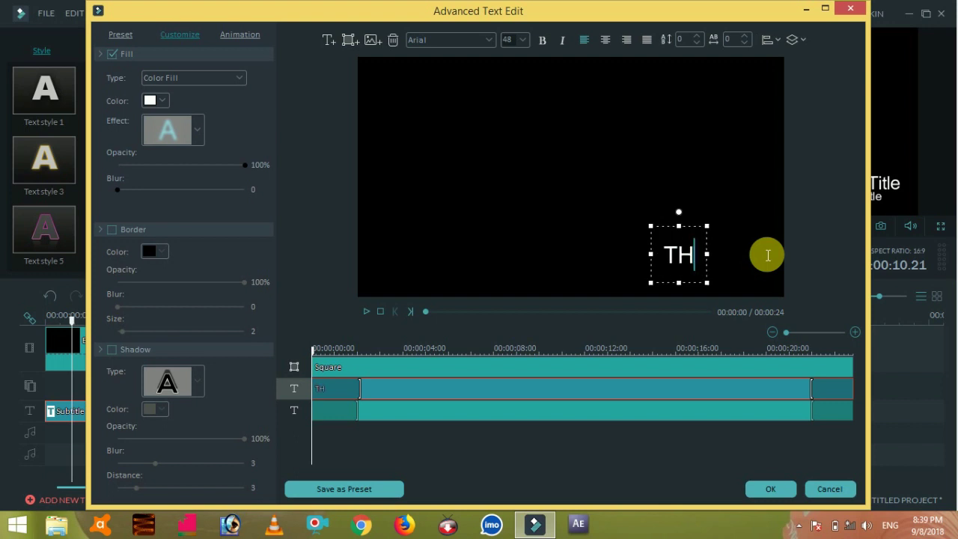
type("ANK YOU FOR WATCHING THIS VIDEOS")
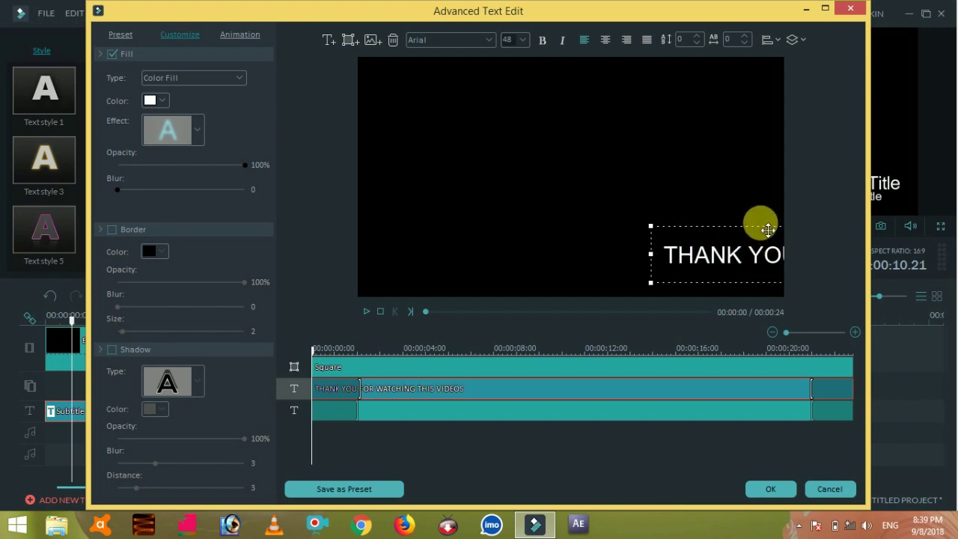
left_click_drag(768, 230, 481, 163)
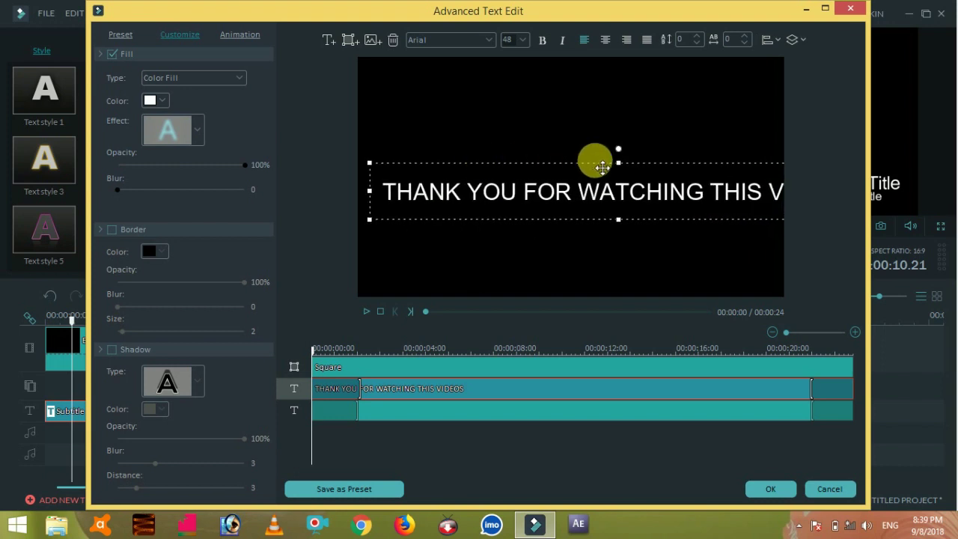
left_click_drag(674, 162, 708, 157)
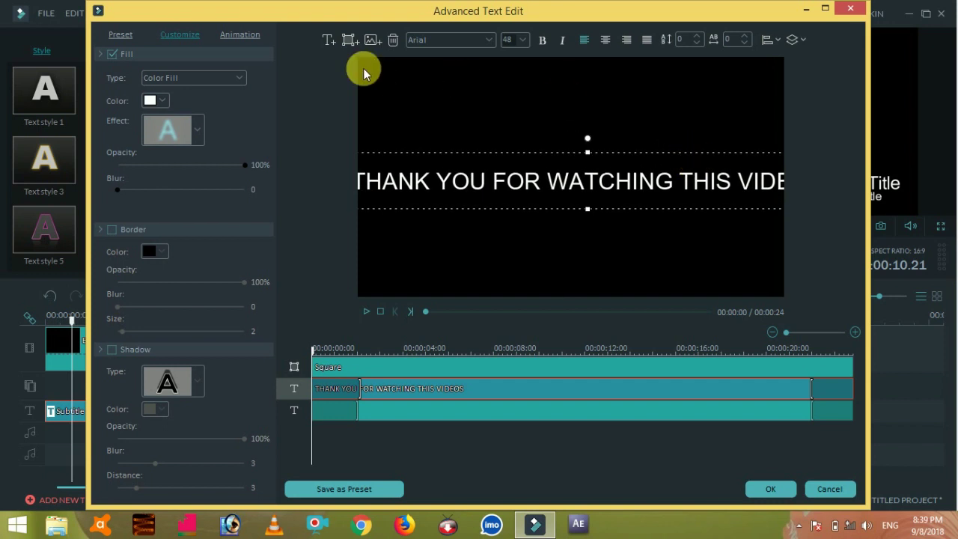
Apply the Left Roll animation to the "THANK YOU FOR WATCHING THIS VIDEOS" text and finish editing the subtitle.
left_click(238, 34)
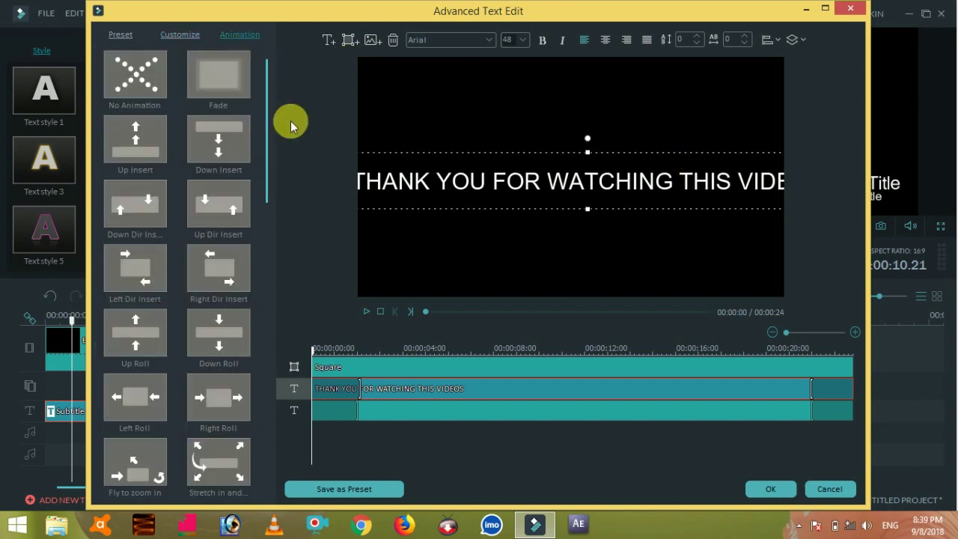
left_click_drag(266, 121, 269, 158)
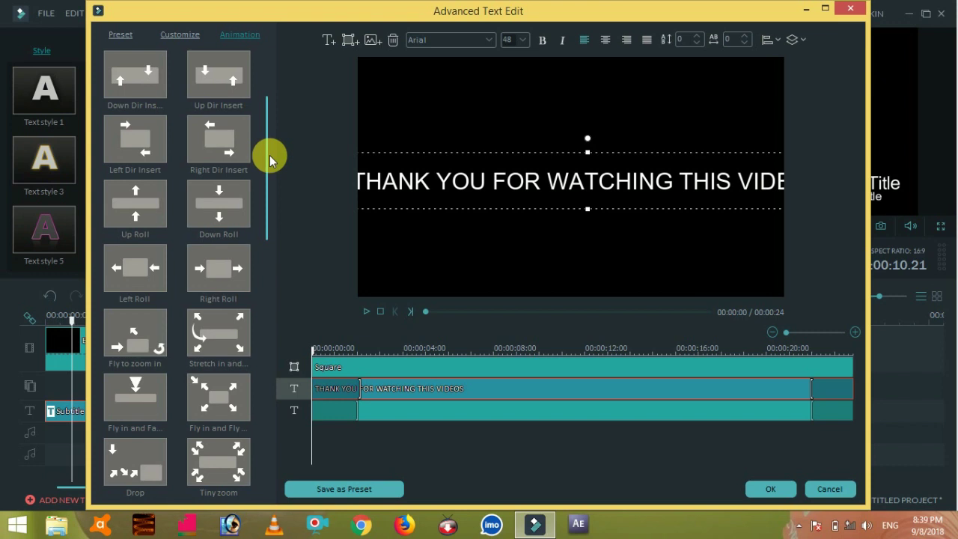
double_click(131, 276)
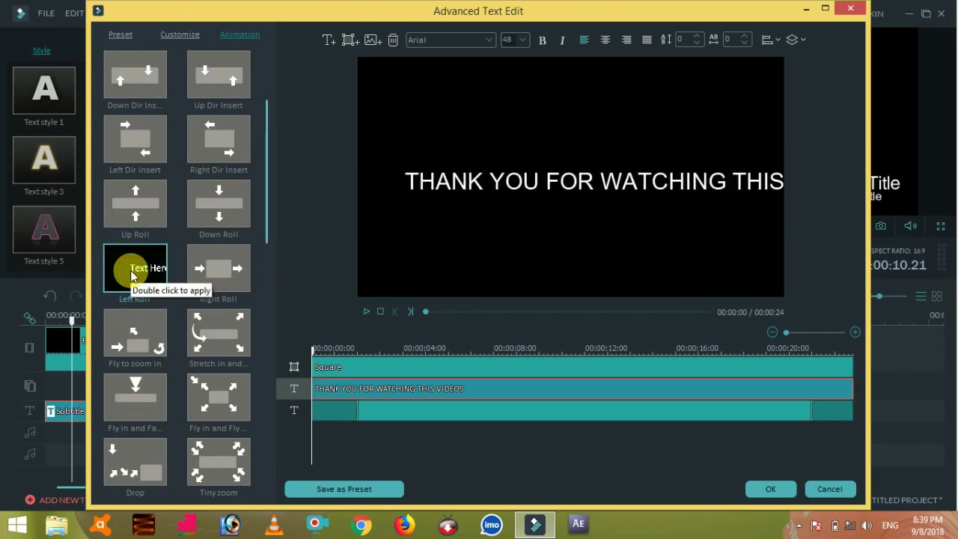
left_click(764, 488)
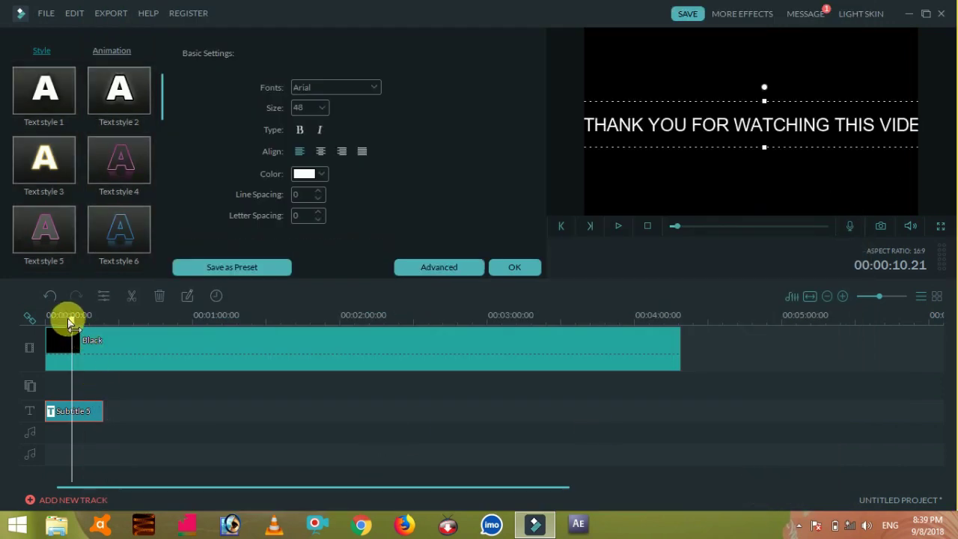
left_click_drag(69, 322, 48, 319)
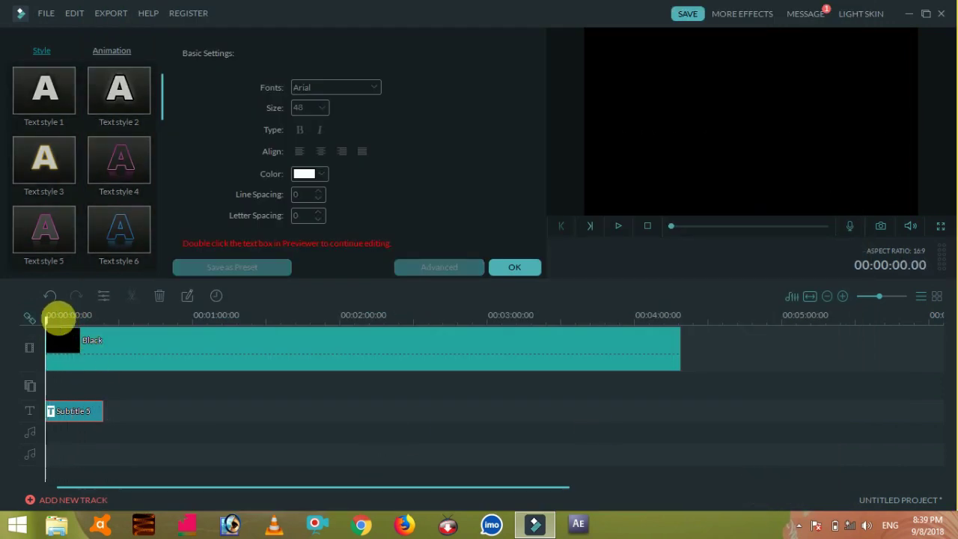
left_click(505, 270)
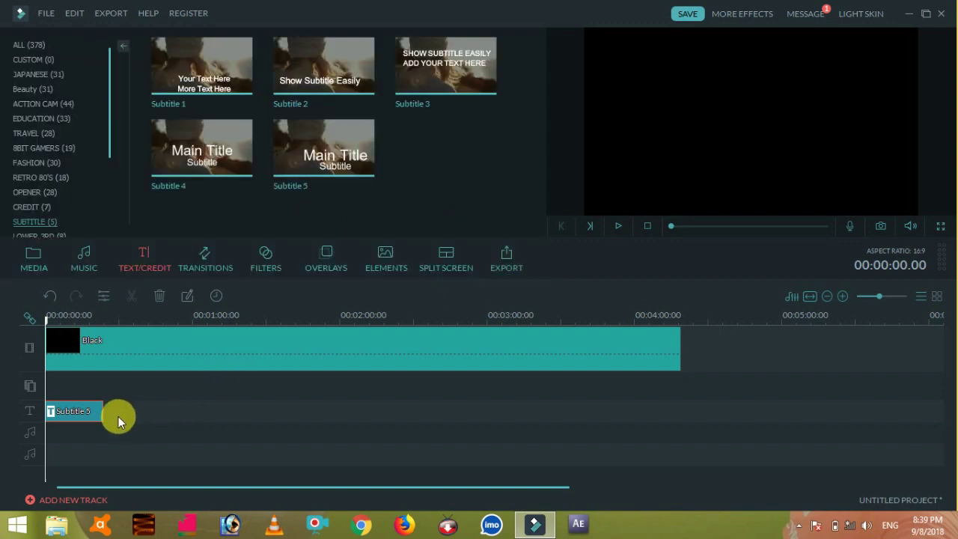
Extend the Subtitle 5 clip to about 00:00:27 and play it from the start of the timeline.
mouse_move(112, 421)
left_mouse_down()
mouse_move(137, 409)
mouse_move(120, 420)
left_mouse_up()
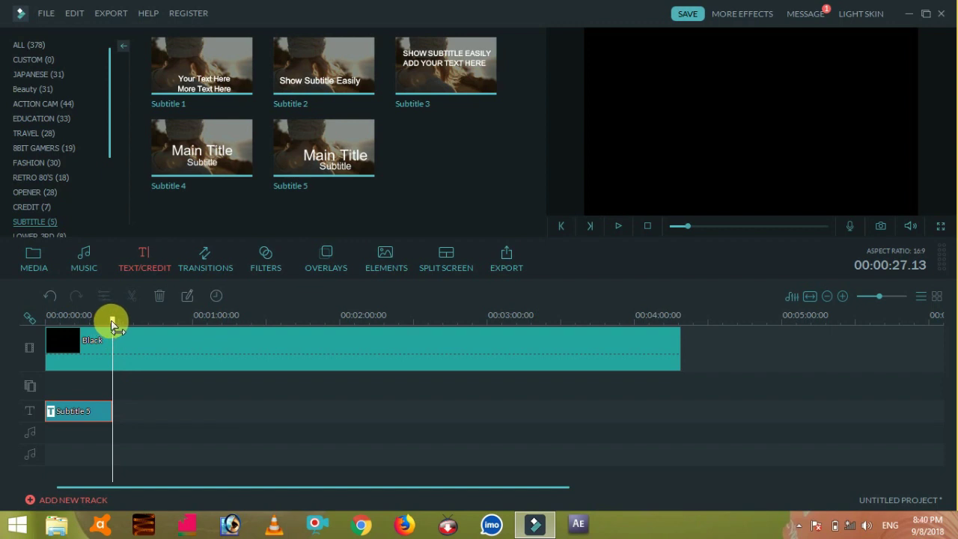
left_click_drag(112, 319, 30, 374)
key("space")
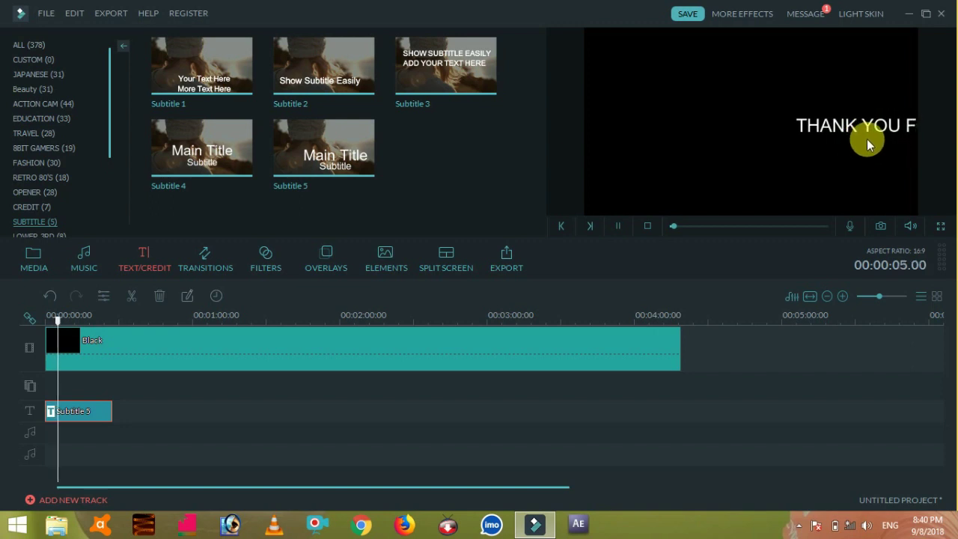
key("space")
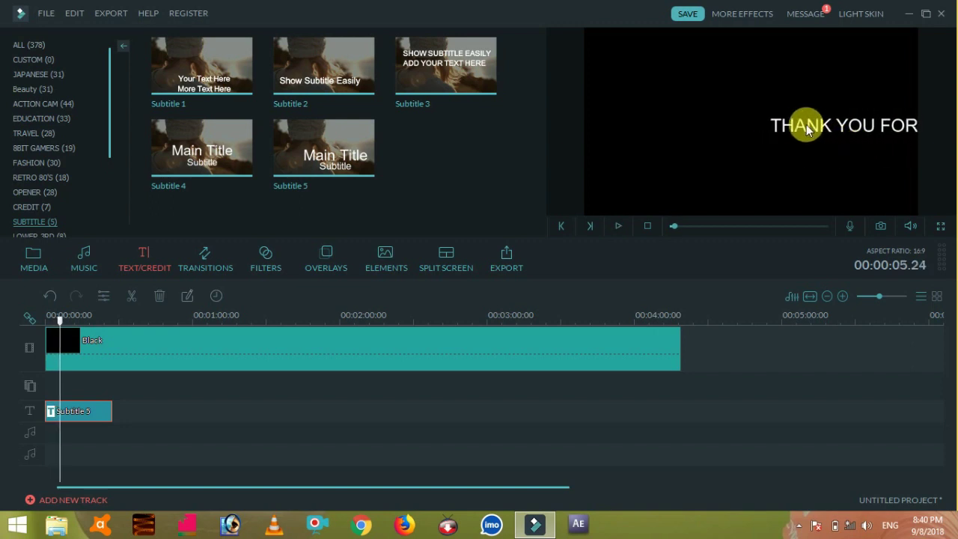
Stretch the subtitle text vertically, both upward and downward, to make the letters taller.
double_click(95, 415)
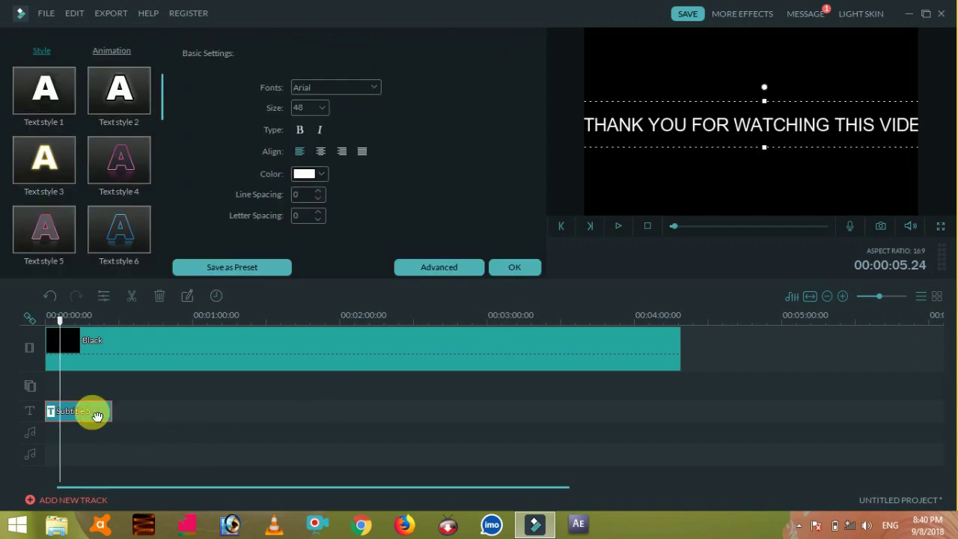
left_click_drag(767, 149, 773, 178)
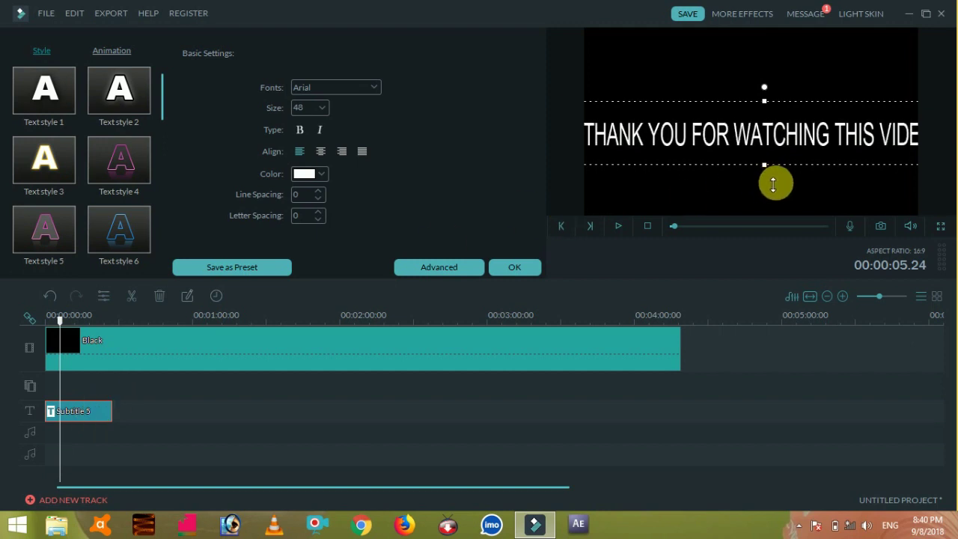
left_click_drag(766, 110, 764, 90)
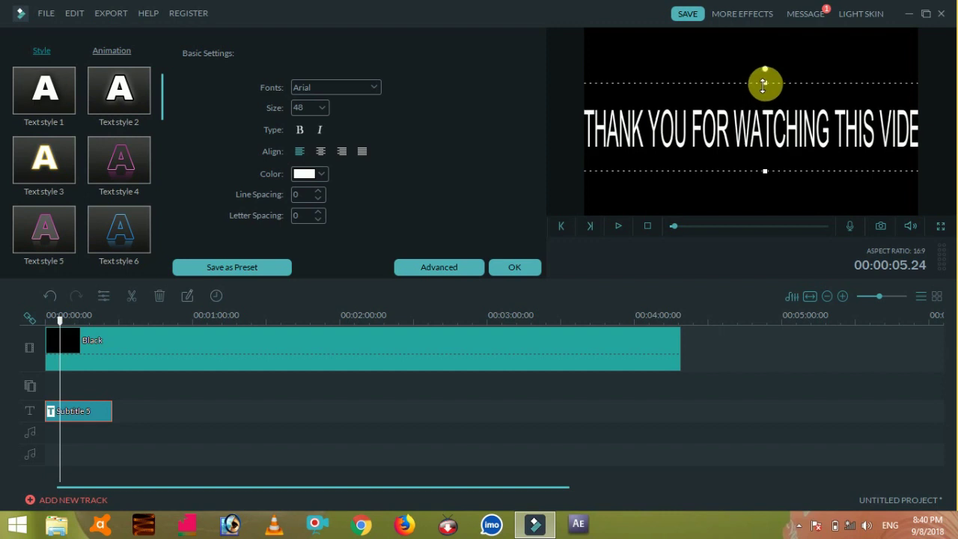
Shift the stretched text rightward in the advanced text editor so its first word begins just inside the frame's left edge.
double_click(793, 134)
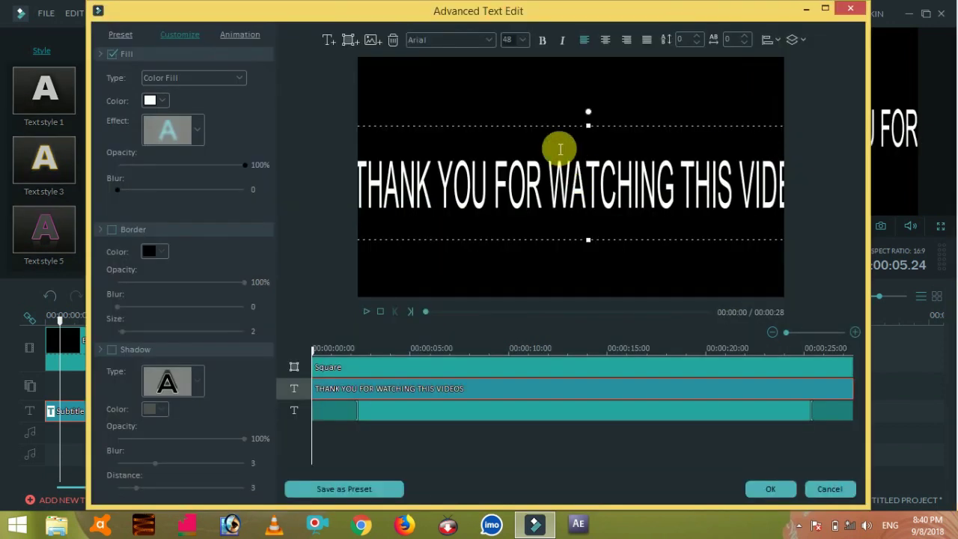
left_click_drag(552, 132, 607, 130)
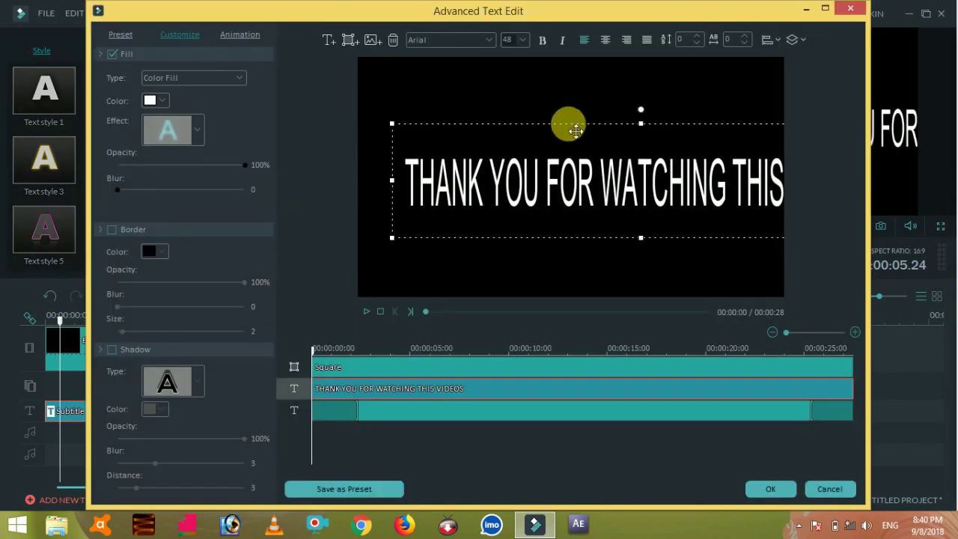
left_click_drag(392, 183, 334, 185)
left_click_drag(484, 124, 588, 133)
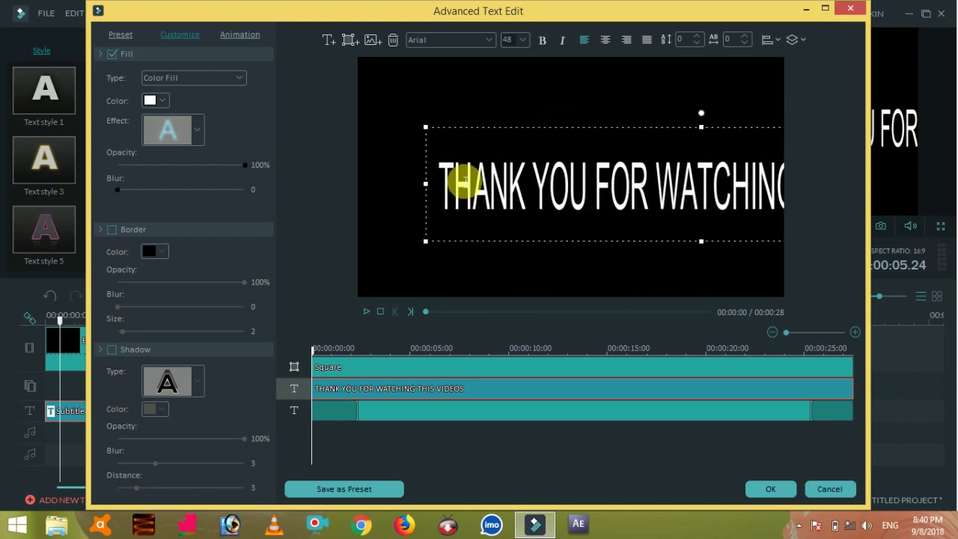
left_click_drag(428, 186, 357, 195)
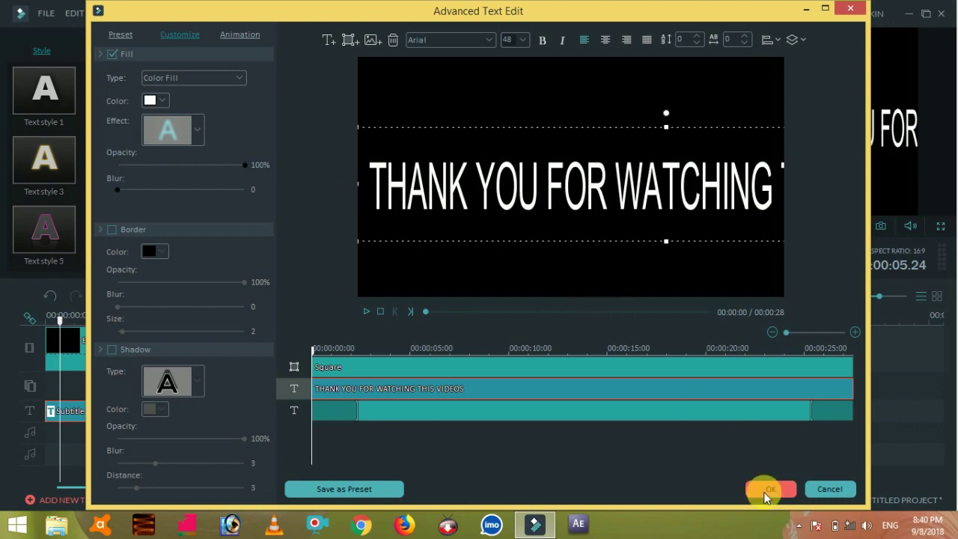
left_click(769, 490)
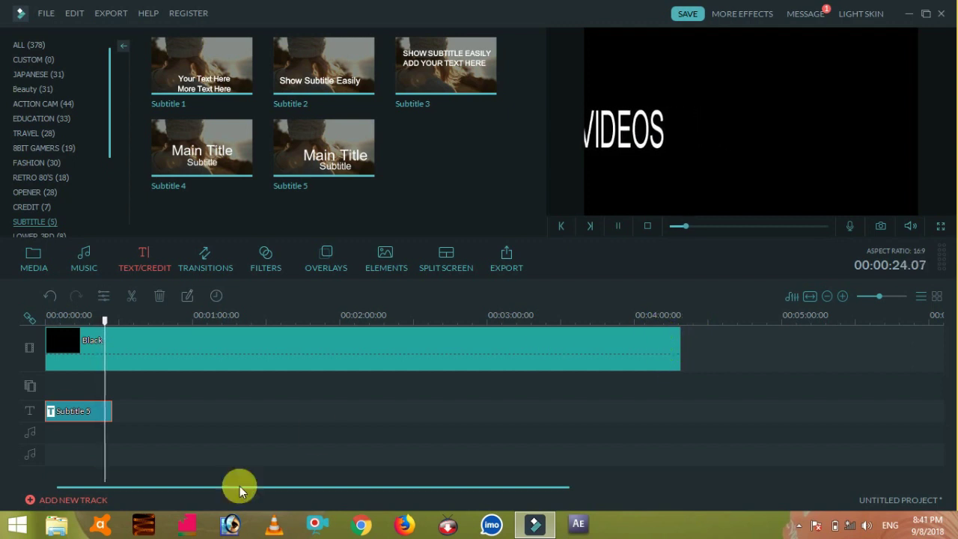
Copy the Subtitle 5 clip and paste three copies end to end after it on the text track.
right_click(107, 416)
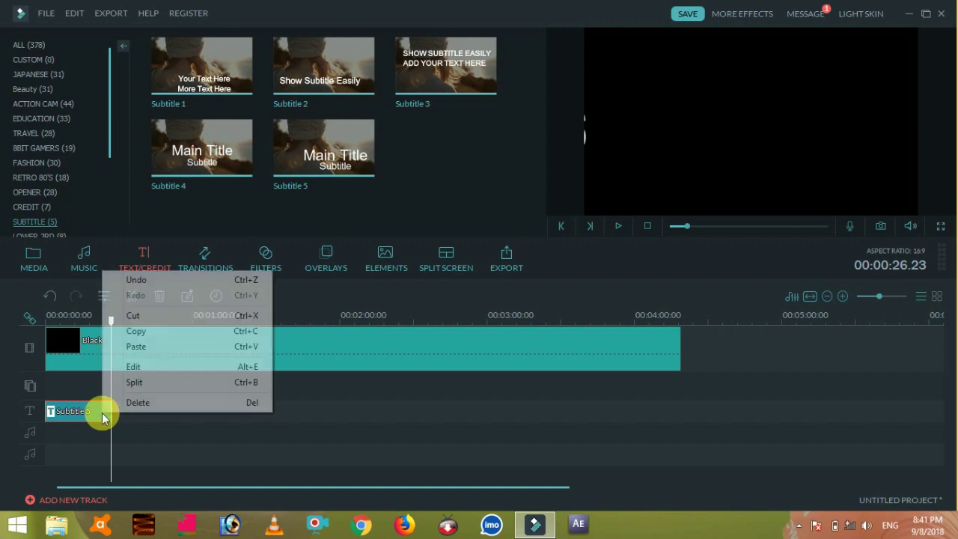
left_click(132, 333)
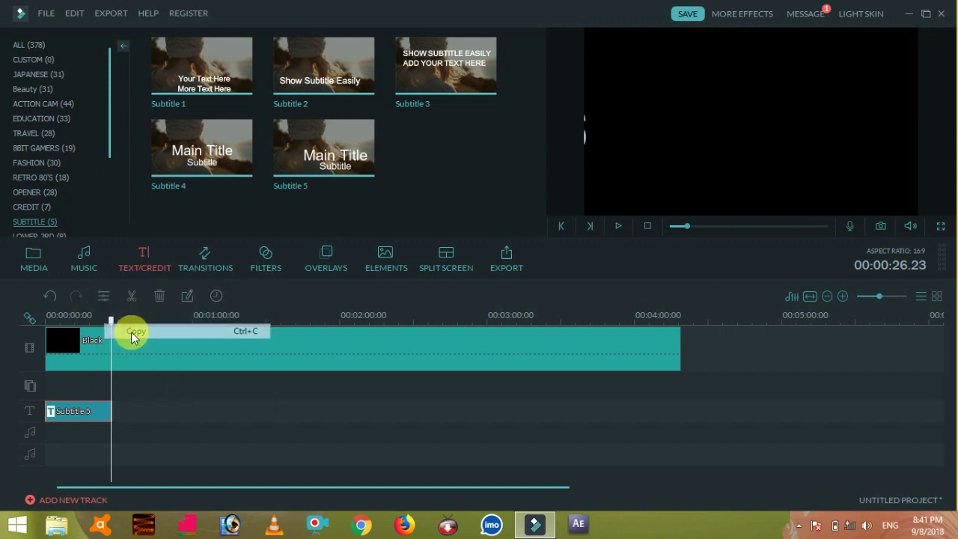
key("ctrl+v")
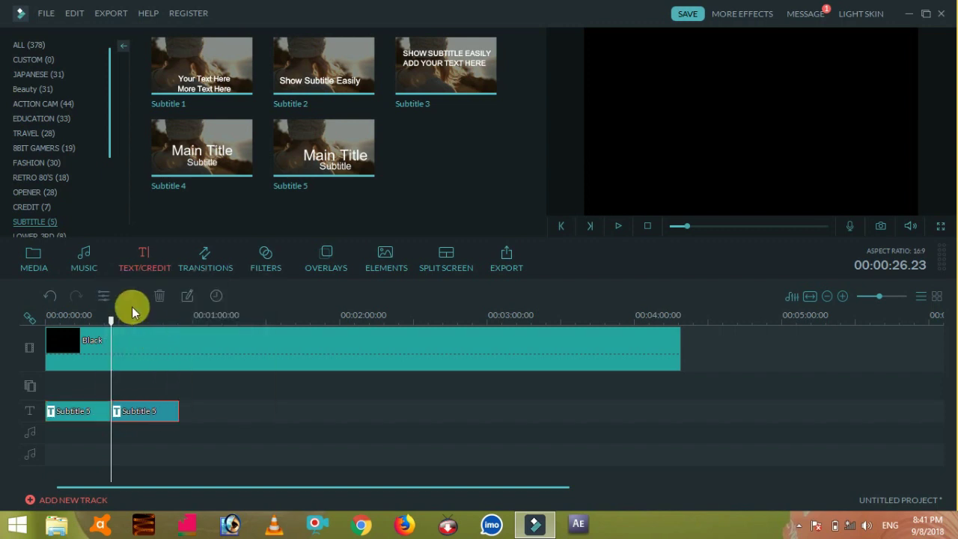
left_click_drag(114, 326, 178, 338)
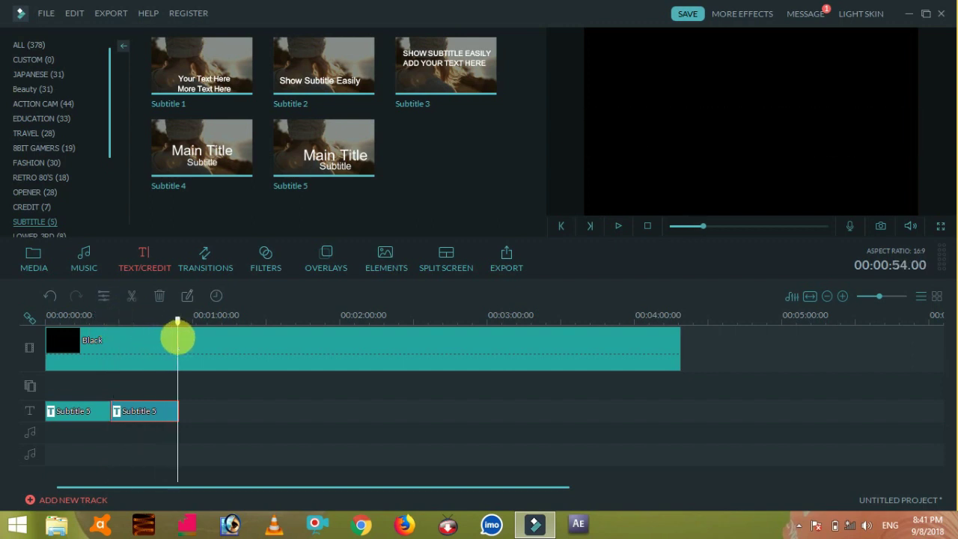
key("ctrl+v")
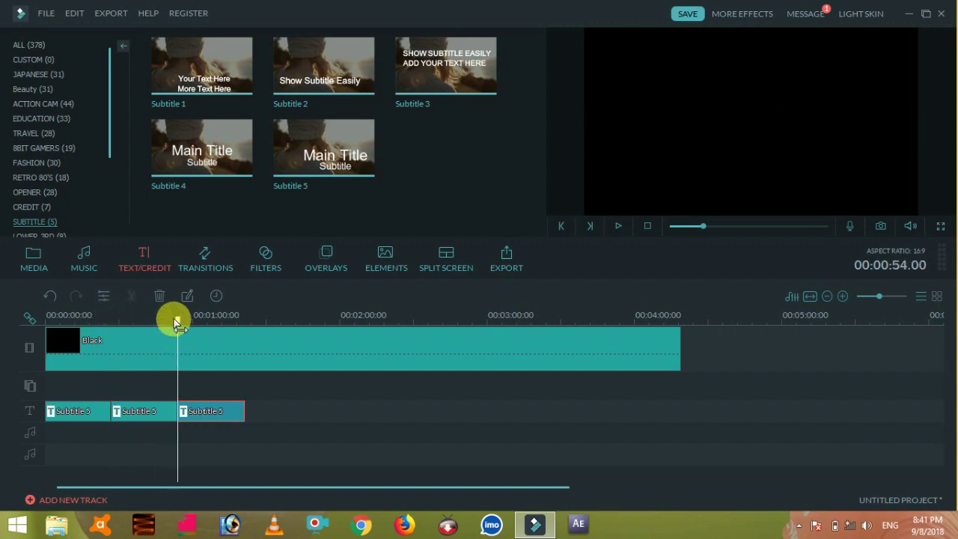
left_click_drag(188, 321, 247, 345)
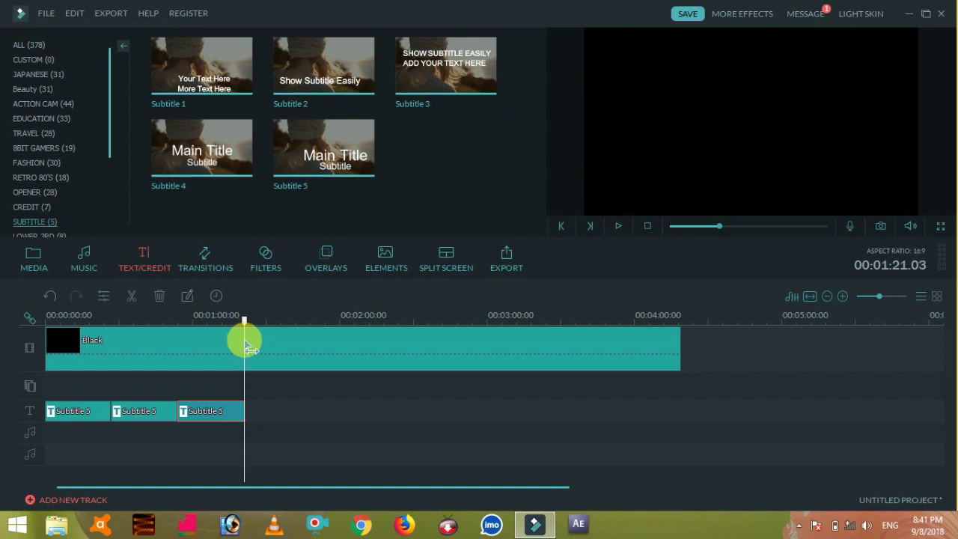
key("ctrl+v")
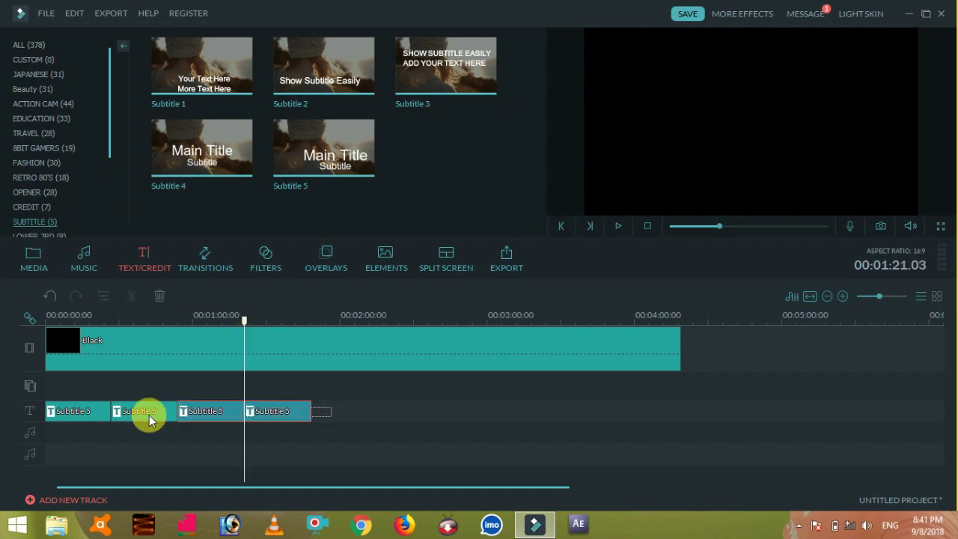
Copy all four Subtitle 5 clips together and paste the group at 00:01:48.00 and at 00:03:36.00.
key("Home")
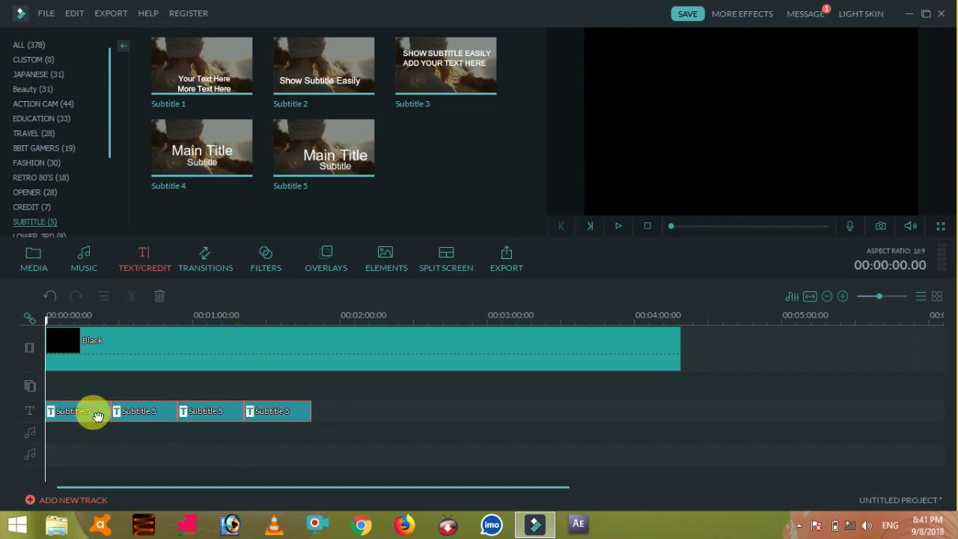
left_click_drag(47, 322, 310, 352)
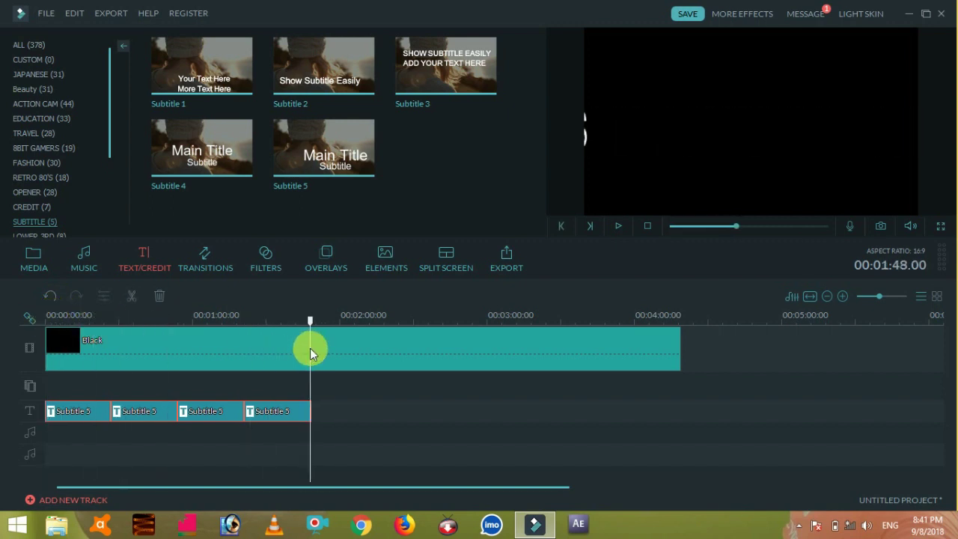
key("ctrl+v")
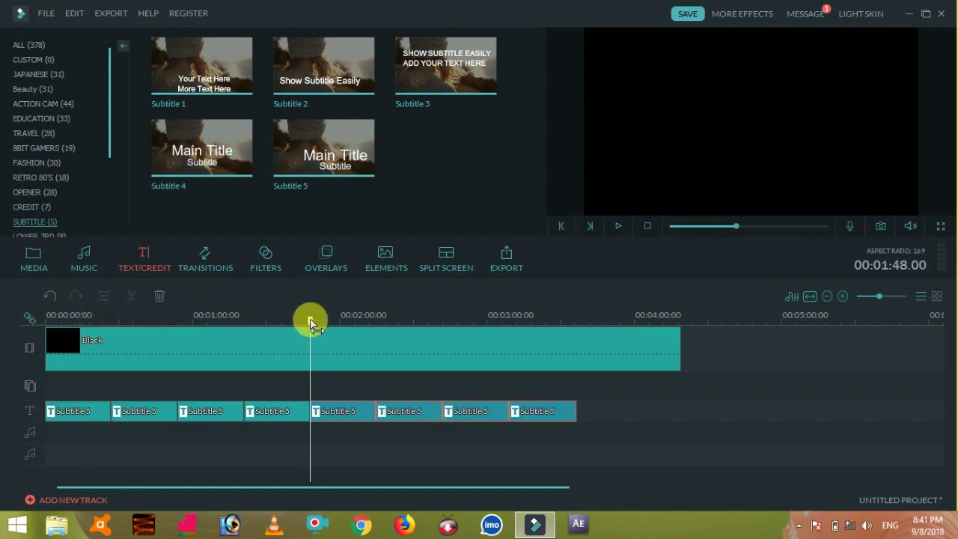
left_click_drag(313, 324, 576, 382)
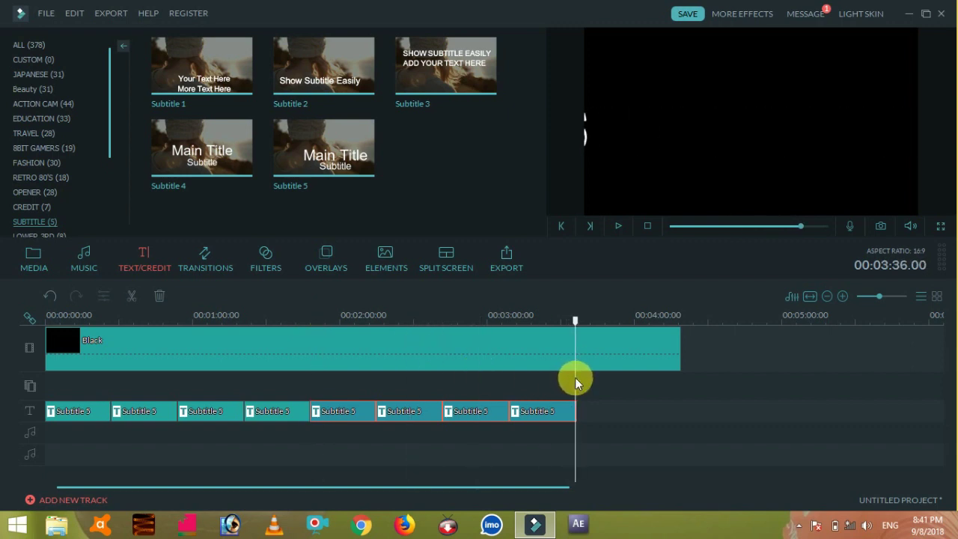
key("ctrl+v")
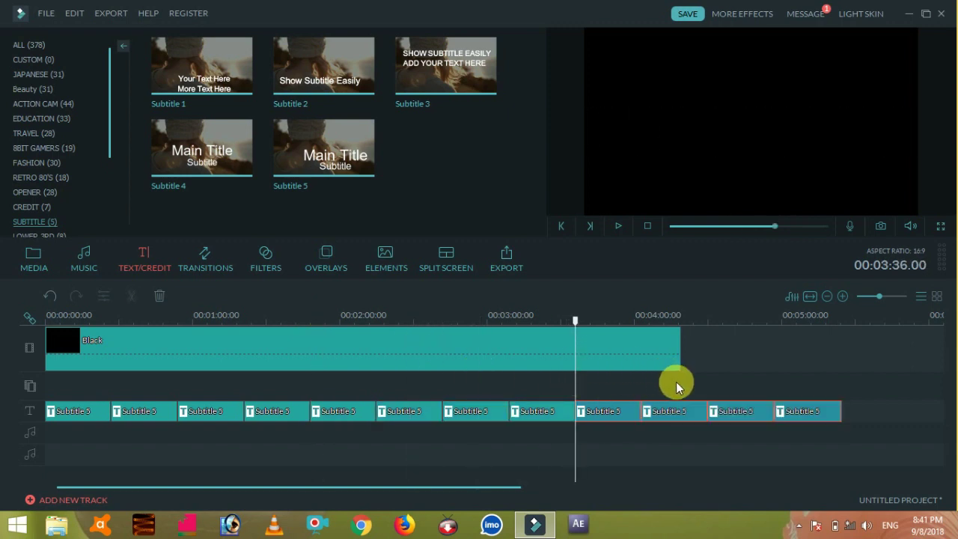
Delete the last two Subtitle 5 clips and trim the remaining last one to the Black clip's end at 00:04:19.07.
left_click(727, 412)
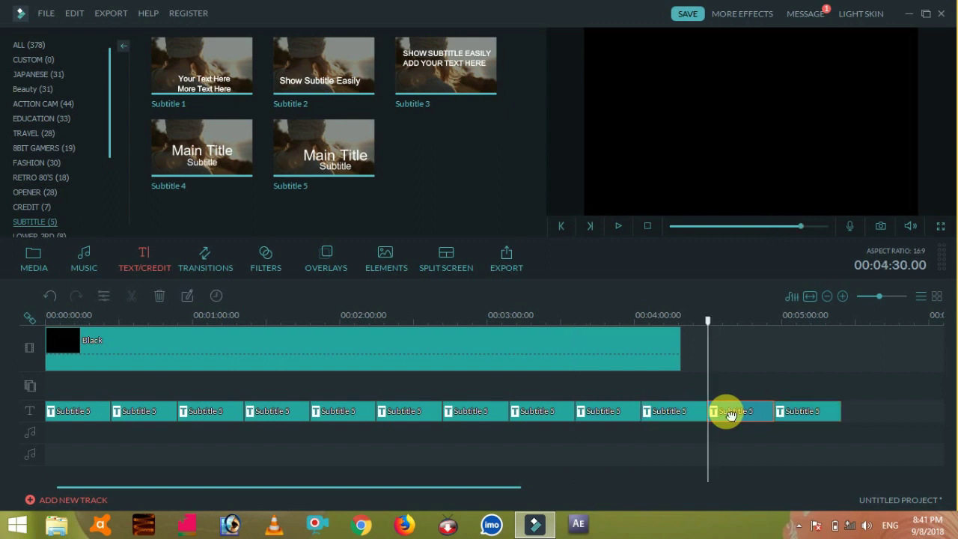
key("Delete")
left_click(785, 411)
key("Delete")
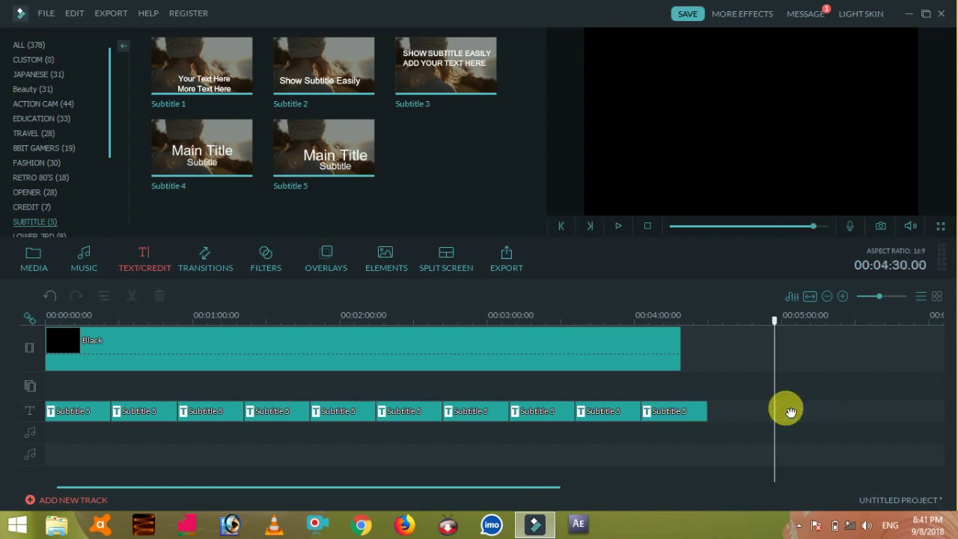
left_click(687, 410)
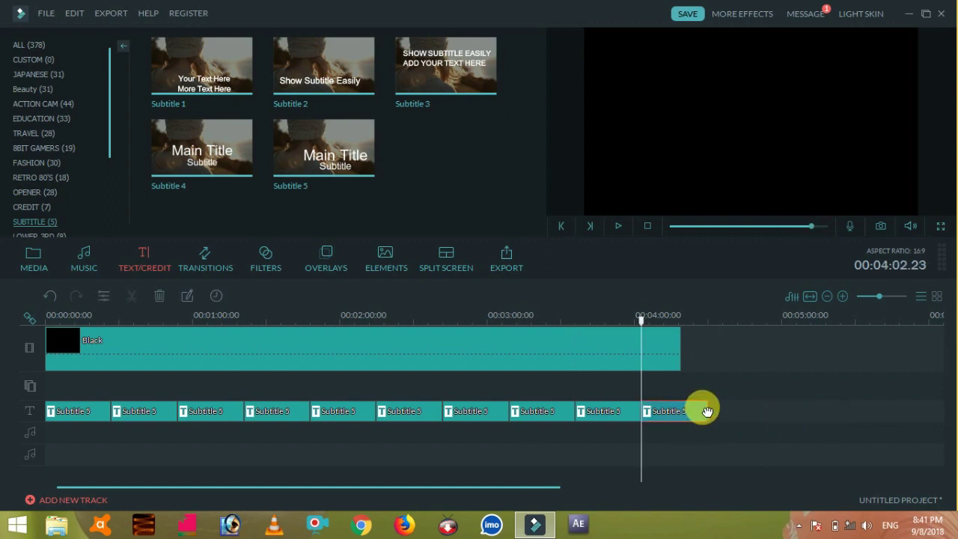
left_click_drag(713, 416, 680, 408)
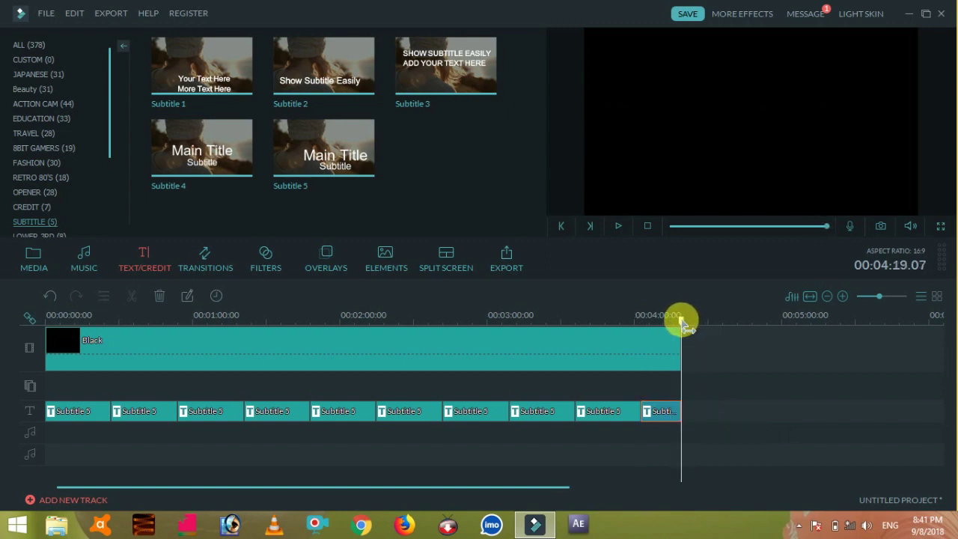
Play and scrub through the timeline to check the repeated rolling subtitles over the black background.
left_click_drag(681, 321, 167, 413)
key("space")
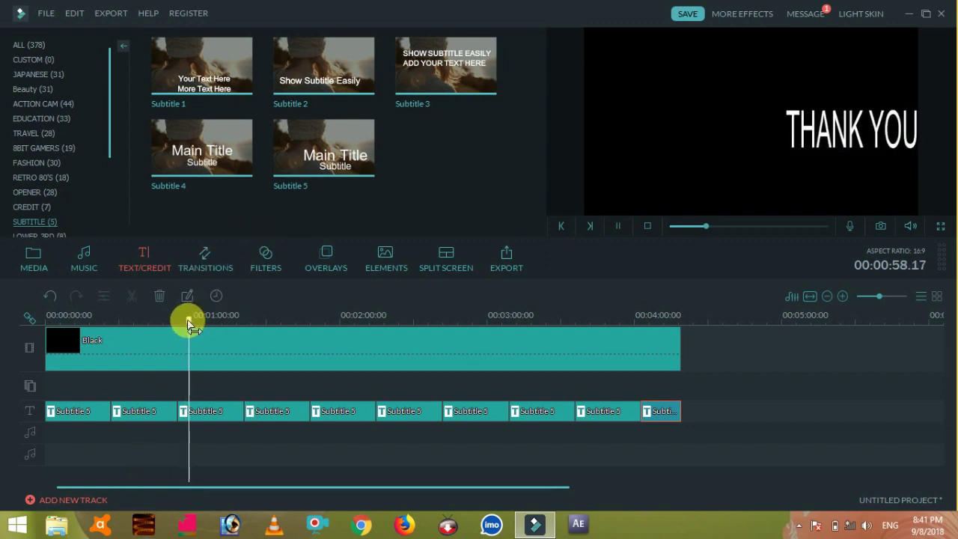
left_click_drag(189, 323, 374, 365)
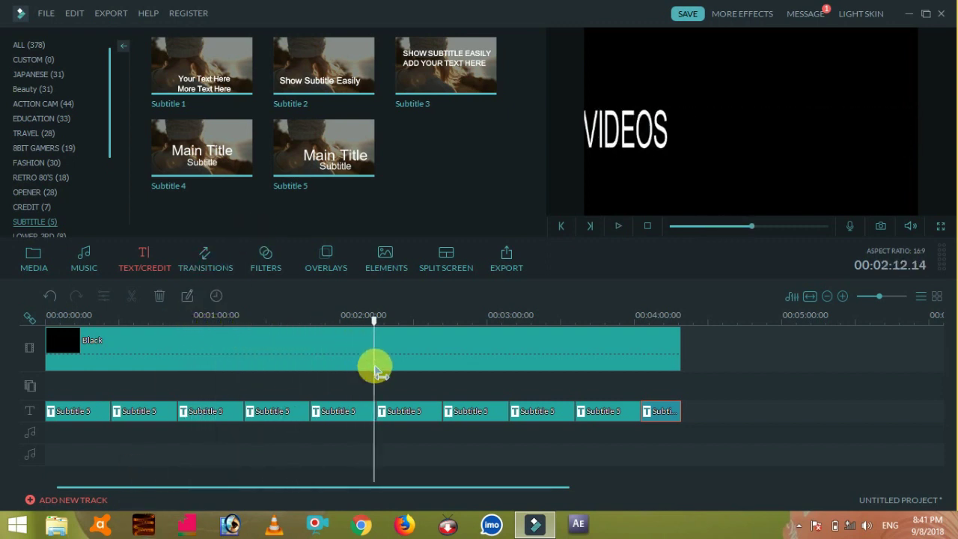
Start exporting the project as an MP4 file named RANNING ADD to D:\.
left_click(509, 270)
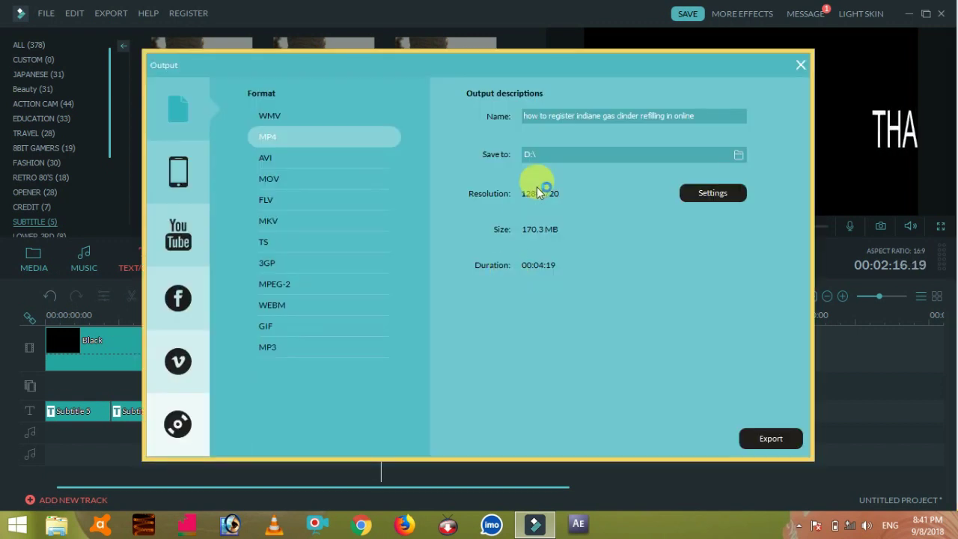
left_click(697, 119)
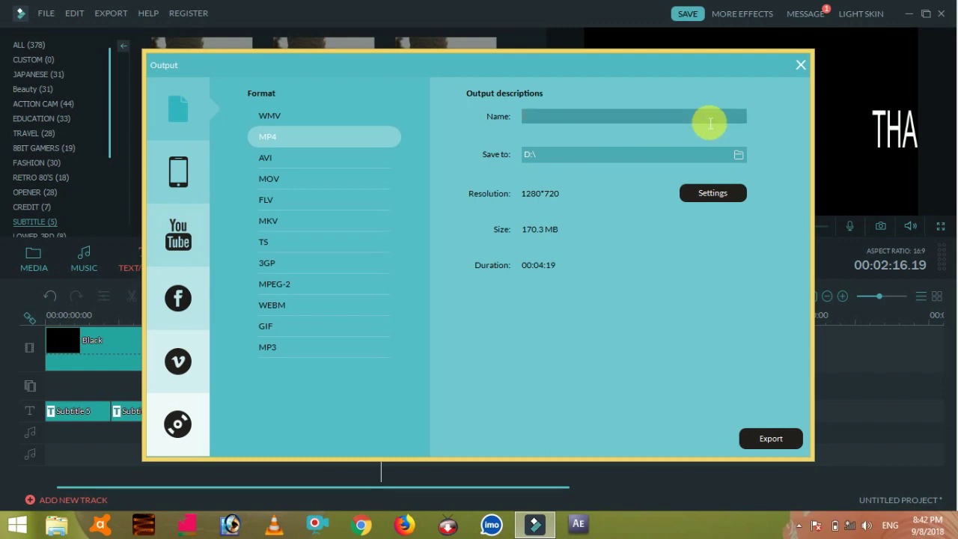
type("RANNING")
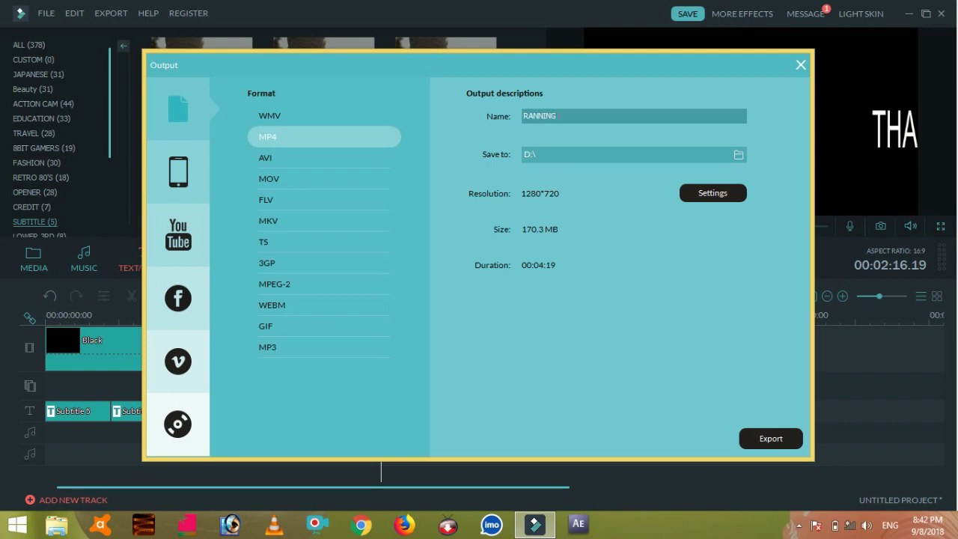
type("ADD")
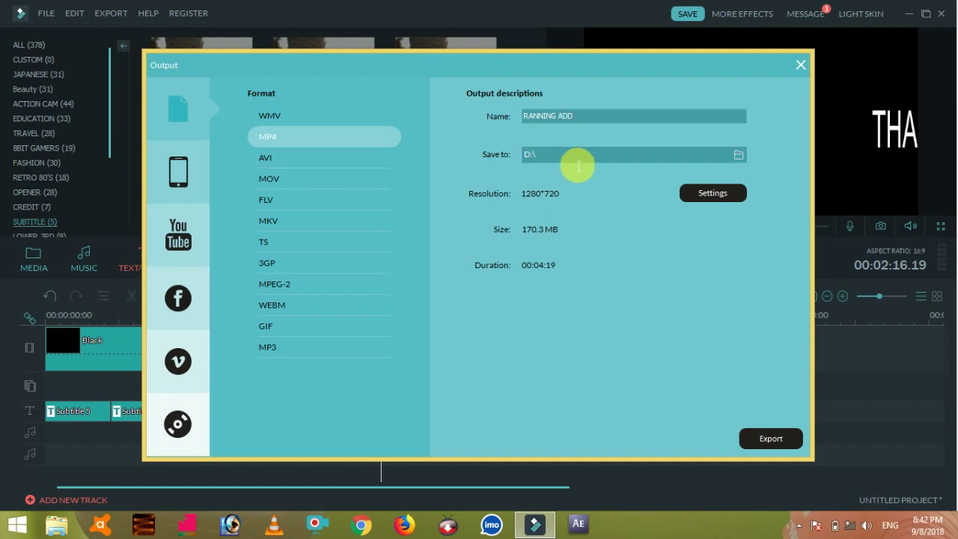
left_click(777, 440)
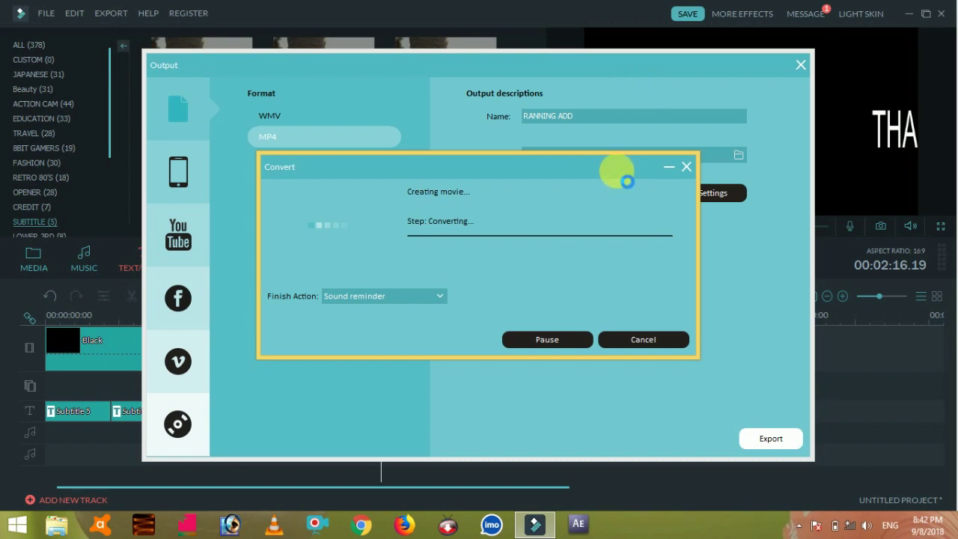
Cancel the running conversion and close the export settings.
key("Escape")
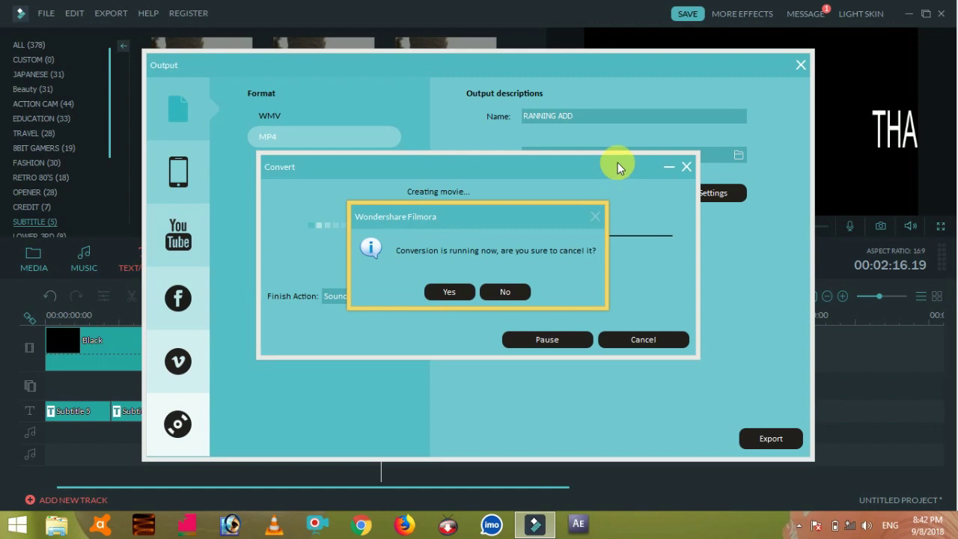
left_click(453, 291)
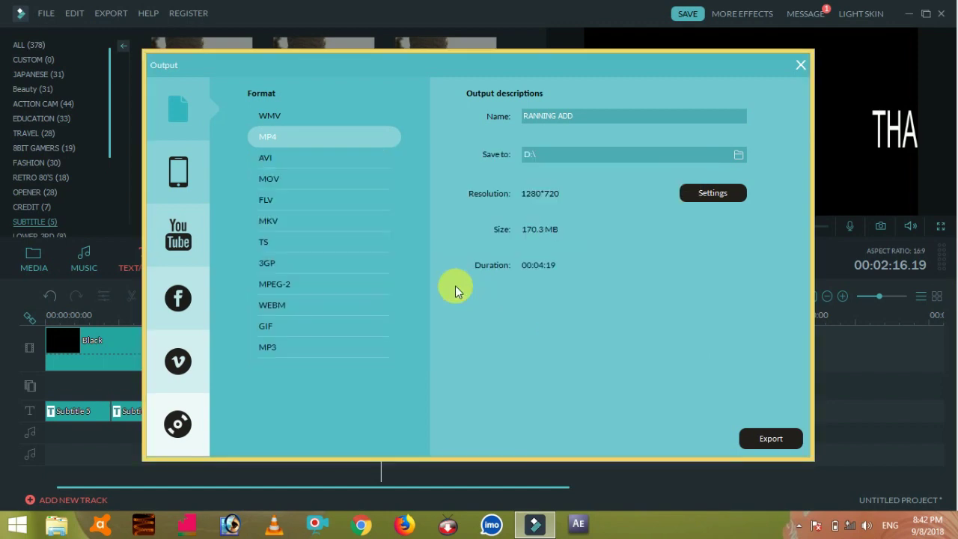
left_click(799, 66)
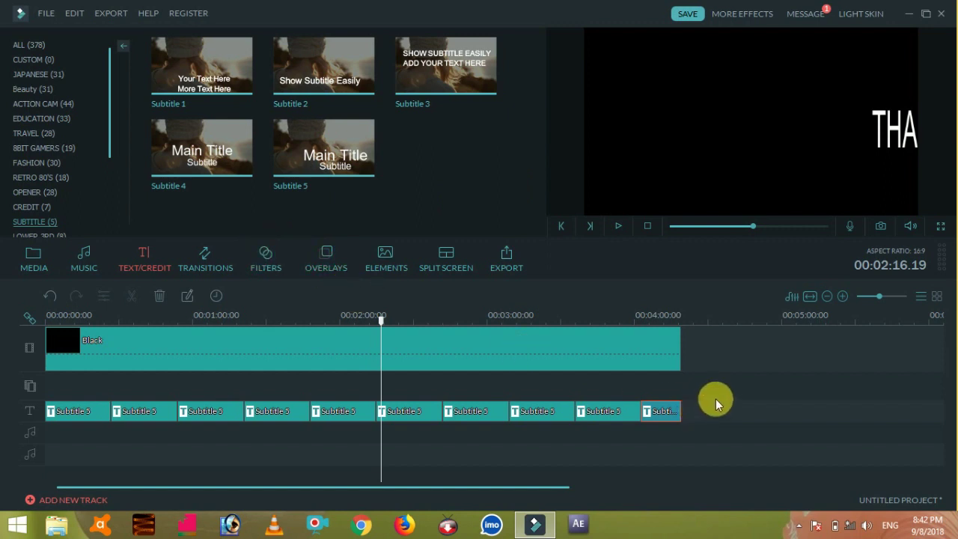
Delete all the Subtitle 5 clips from the text track.
left_click_drag(717, 389, 101, 446)
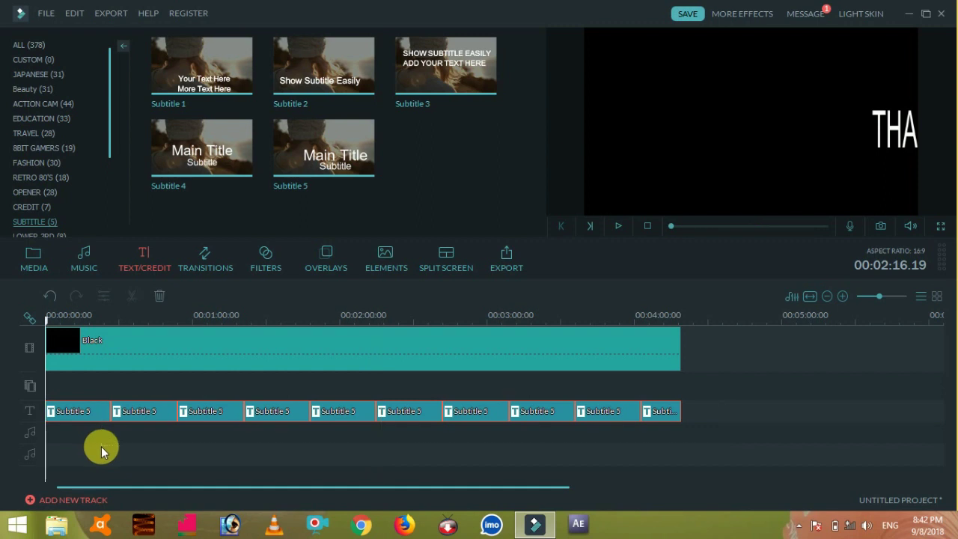
key("Delete")
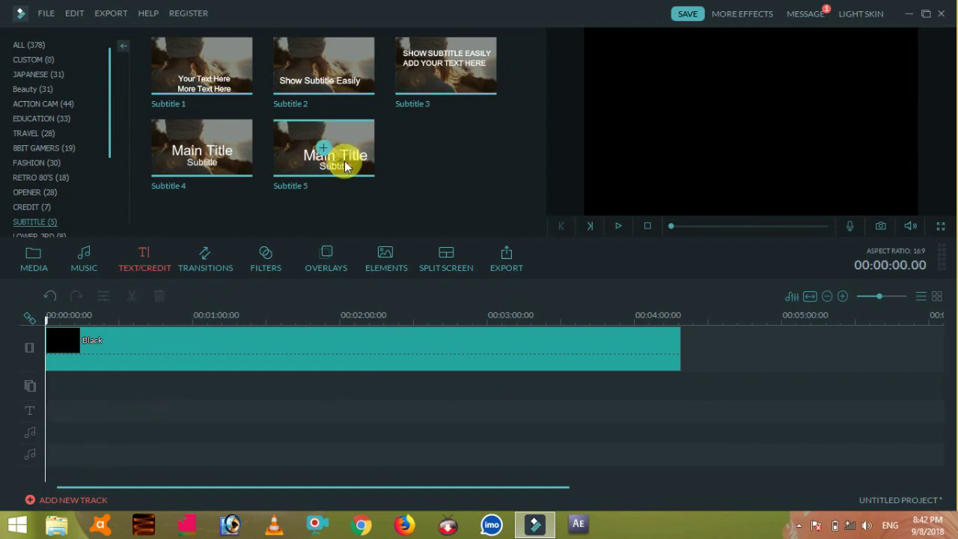
Place the RUNNING ADDS video from My Album on the overlay track beneath the Black clip, starting at 00:00:00.00.
left_click(30, 262)
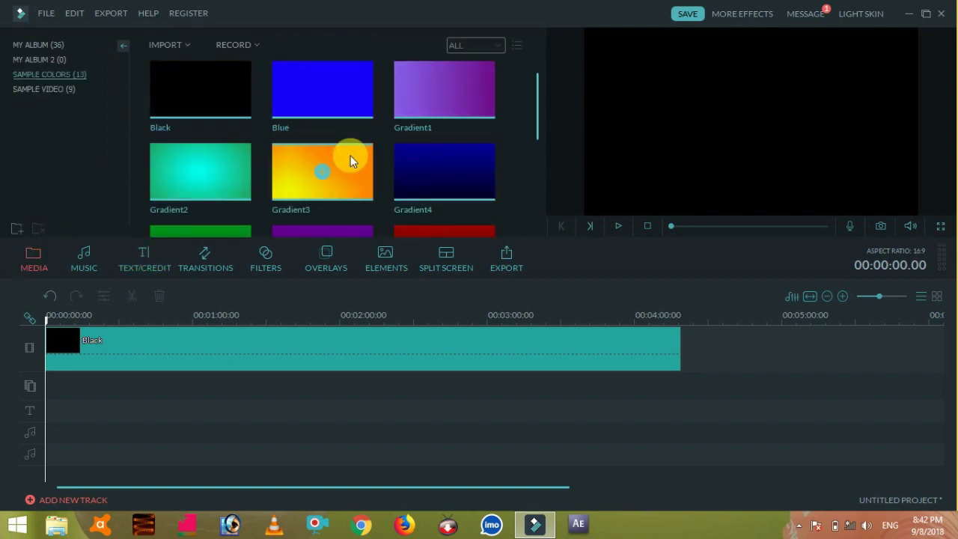
left_click(38, 43)
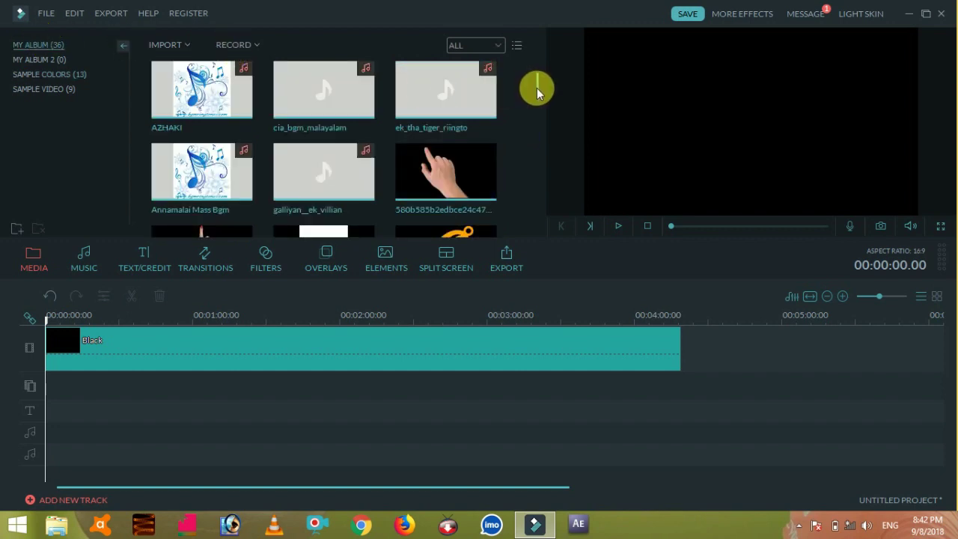
left_click_drag(536, 90, 540, 166)
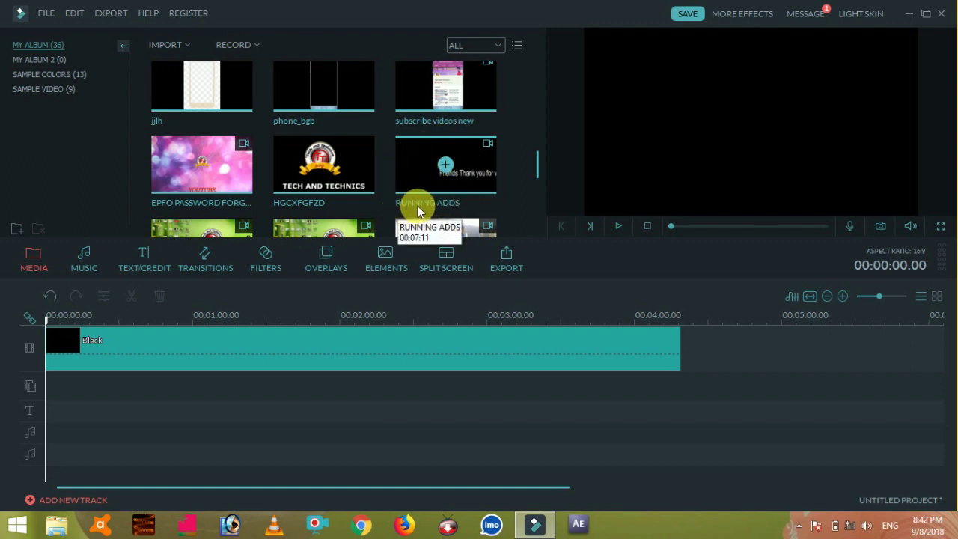
left_click_drag(459, 163, 279, 329)
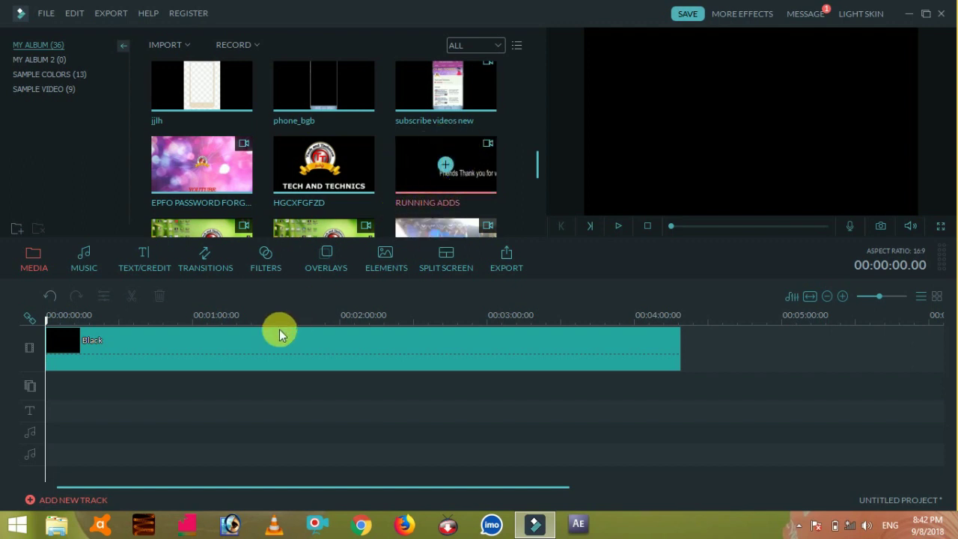
left_click_drag(81, 406, 56, 419)
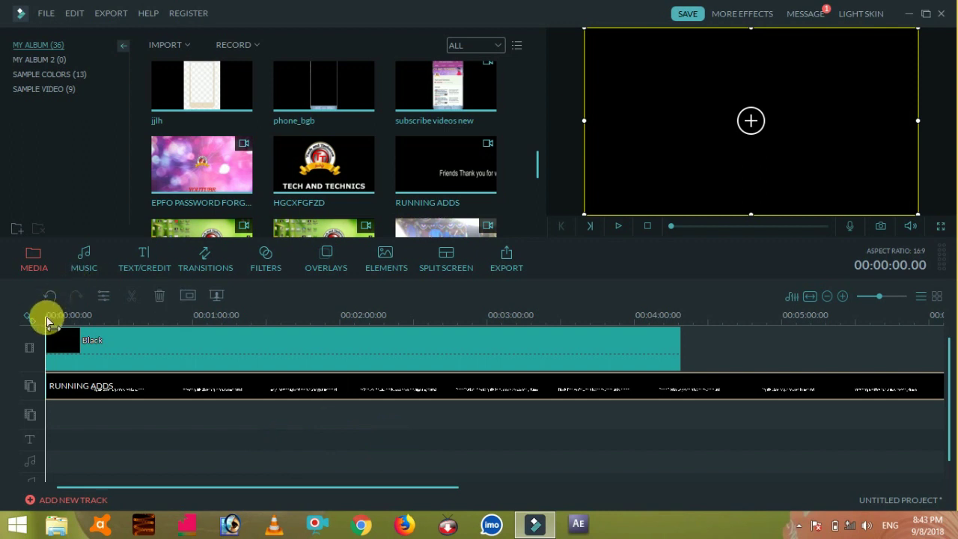
Play the opening seconds of the RUNNING ADDS overlay to check its scrolling text.
key("space")
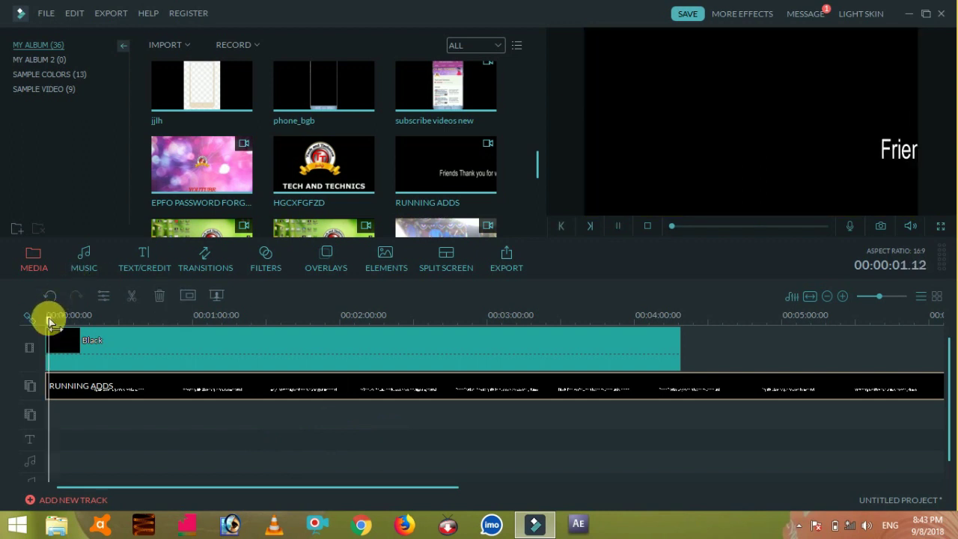
key("space")
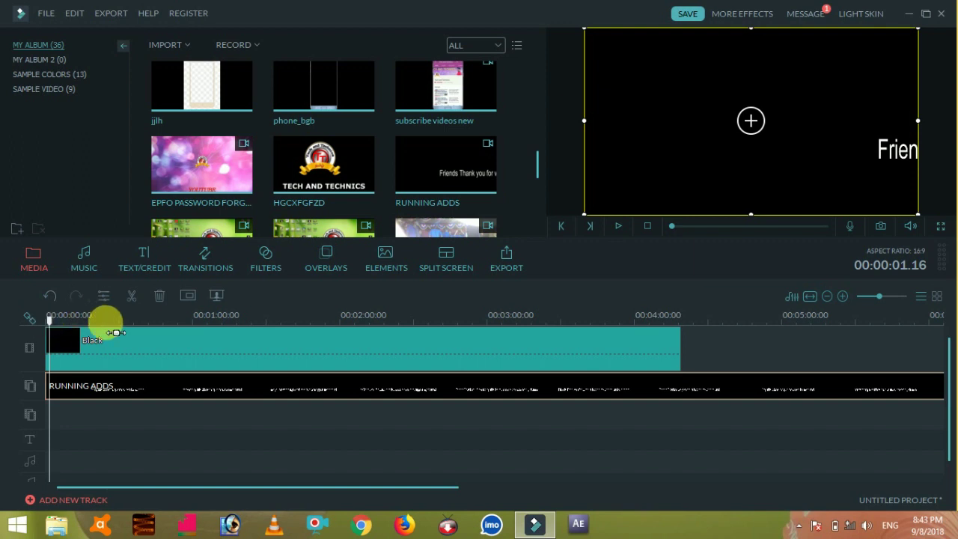
key("space")
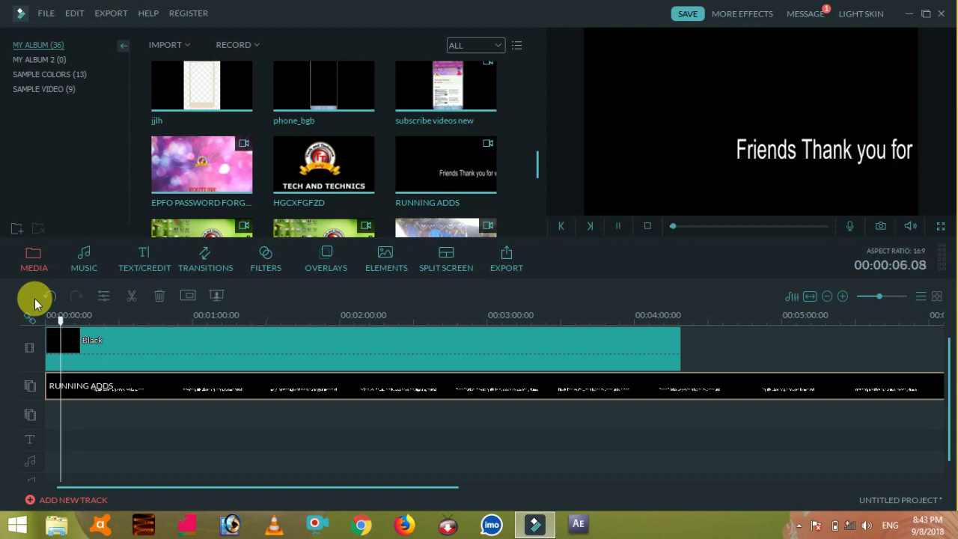
Delete the RUNNING ADDS overlay and the Black clip to empty the timeline.
key("Delete")
left_click(110, 351)
key("Delete")
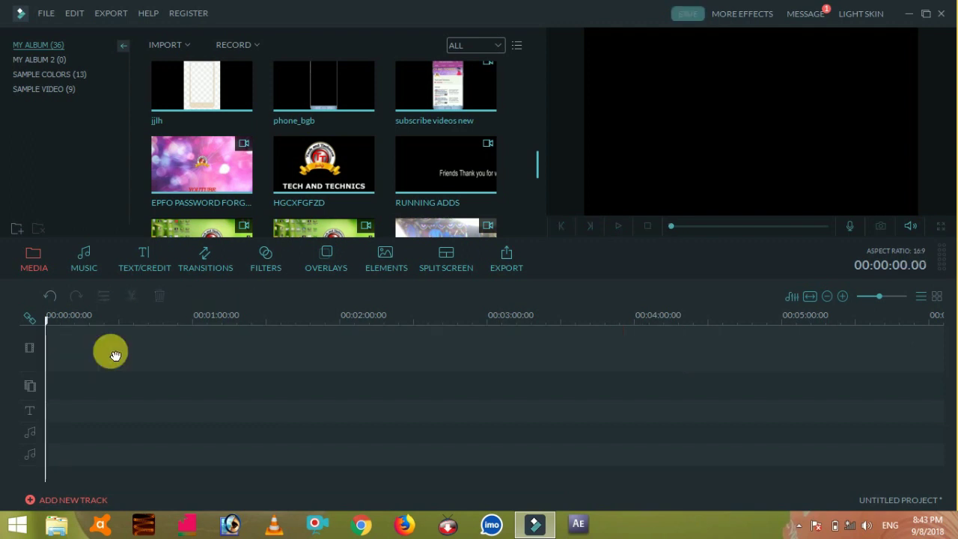
Add the bhim video from My Album to the main video track at the start of the timeline.
left_click_drag(540, 155, 534, 208)
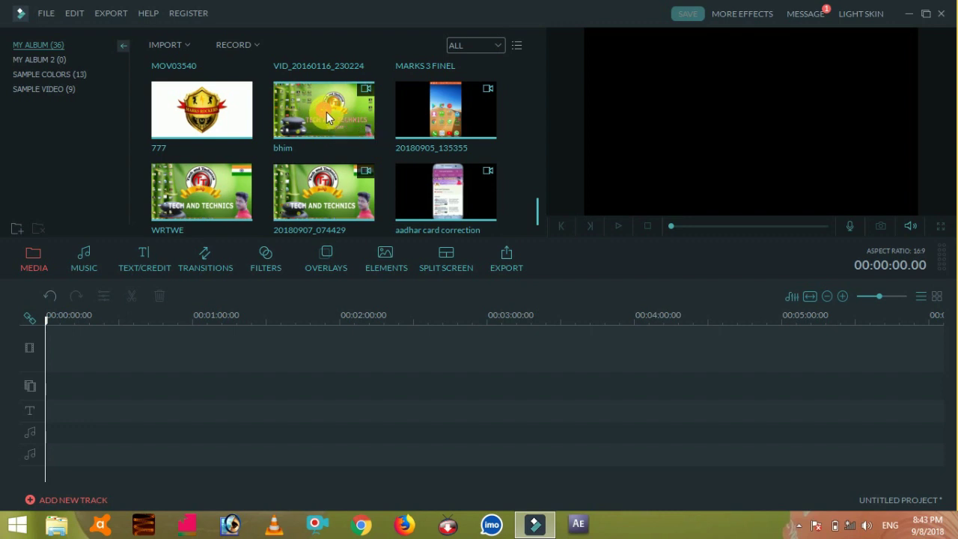
left_click_drag(327, 118, 436, 332)
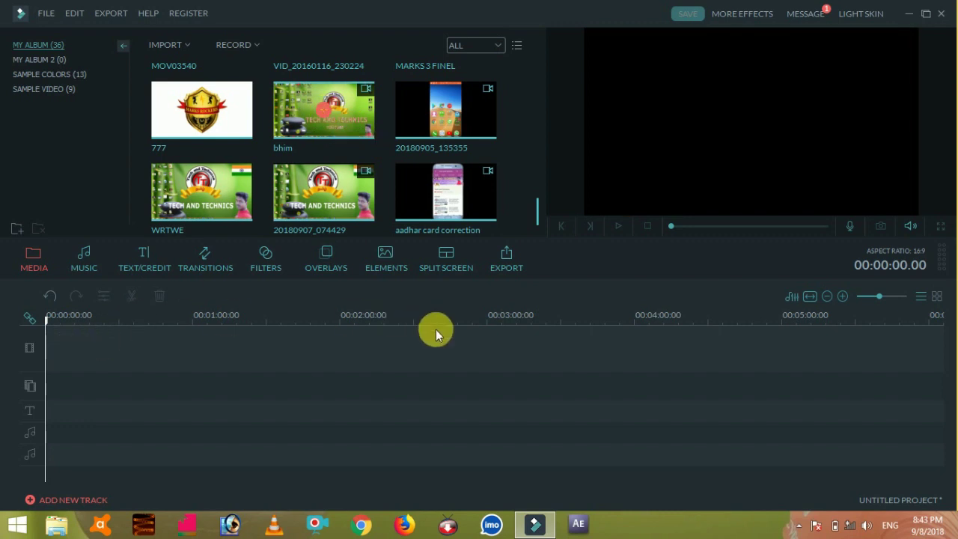
left_click(375, 196)
left_click(341, 118)
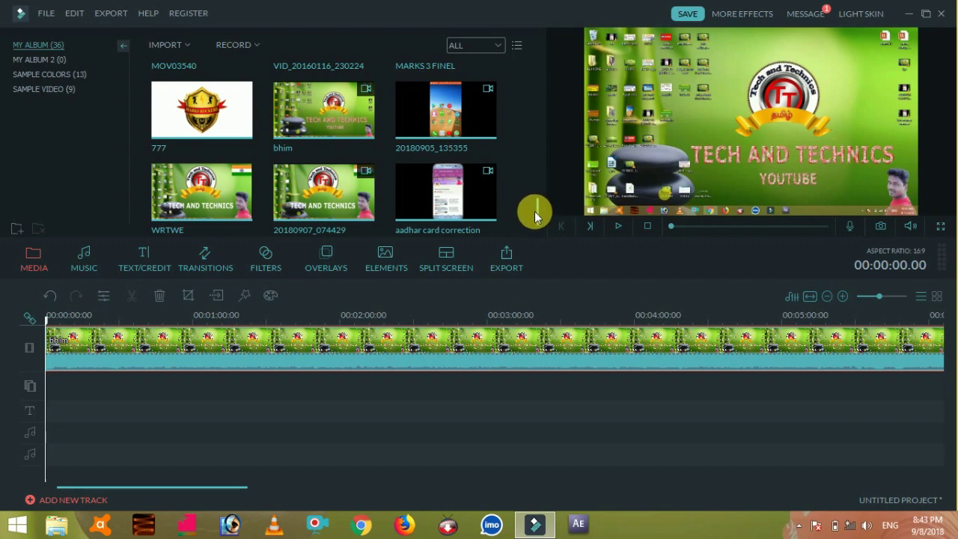
Place the RUNNING ADDS video on the overlay track beneath the bhim clip, aligned to the start, and play it to about 10 seconds.
left_click_drag(537, 217, 537, 164)
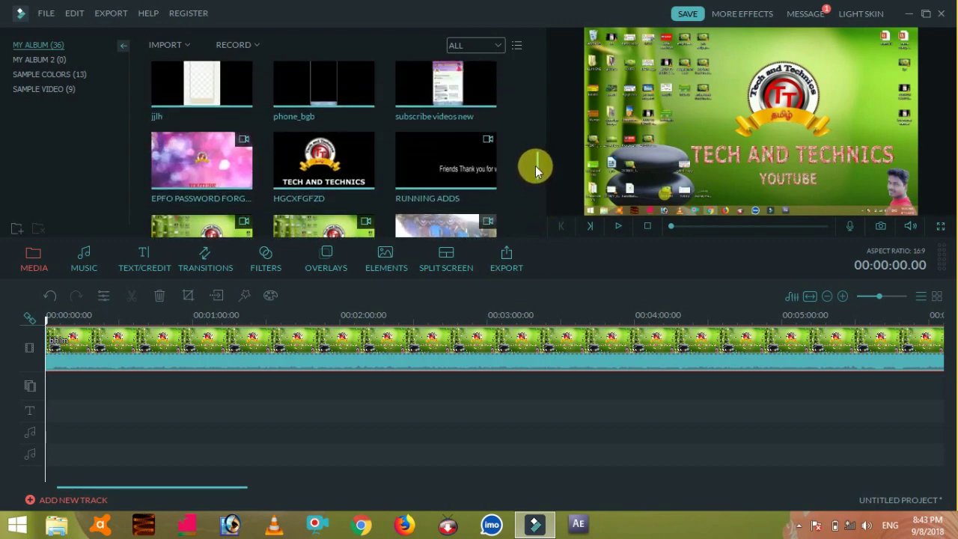
left_click(459, 161)
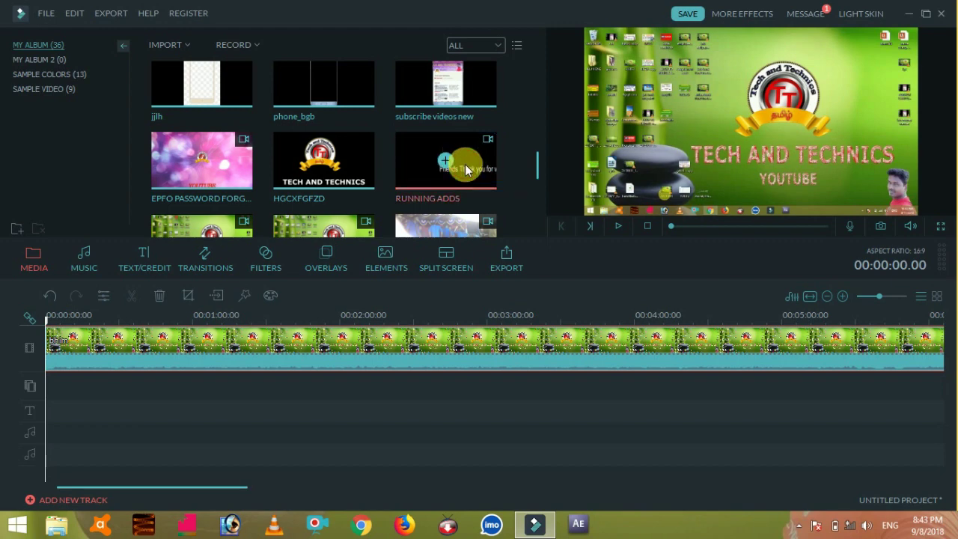
left_click_drag(318, 337, 135, 387)
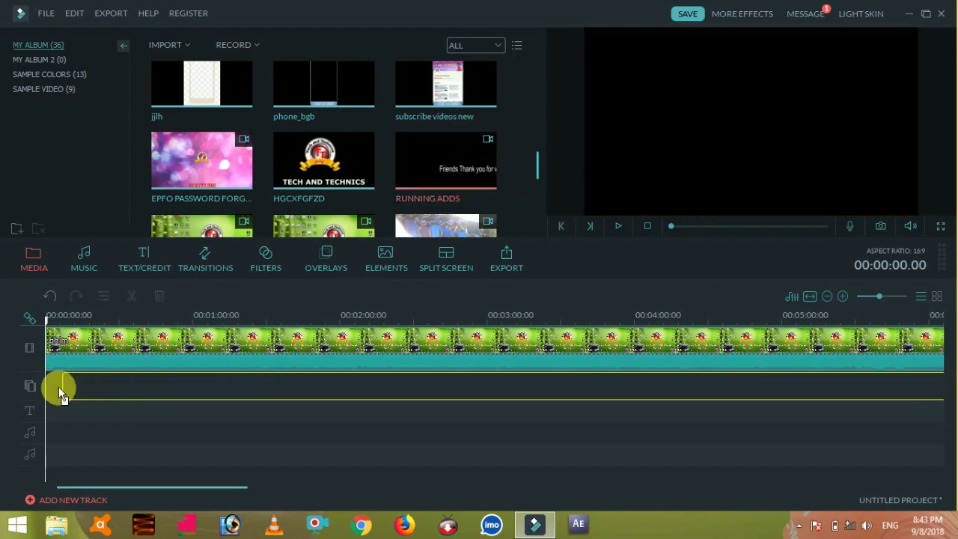
left_click_drag(49, 393, 57, 399)
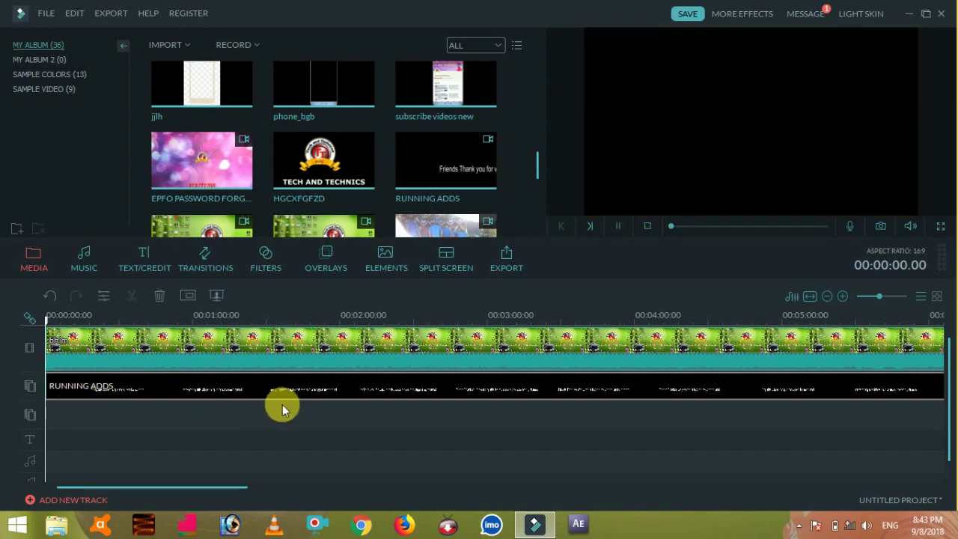
key("space")
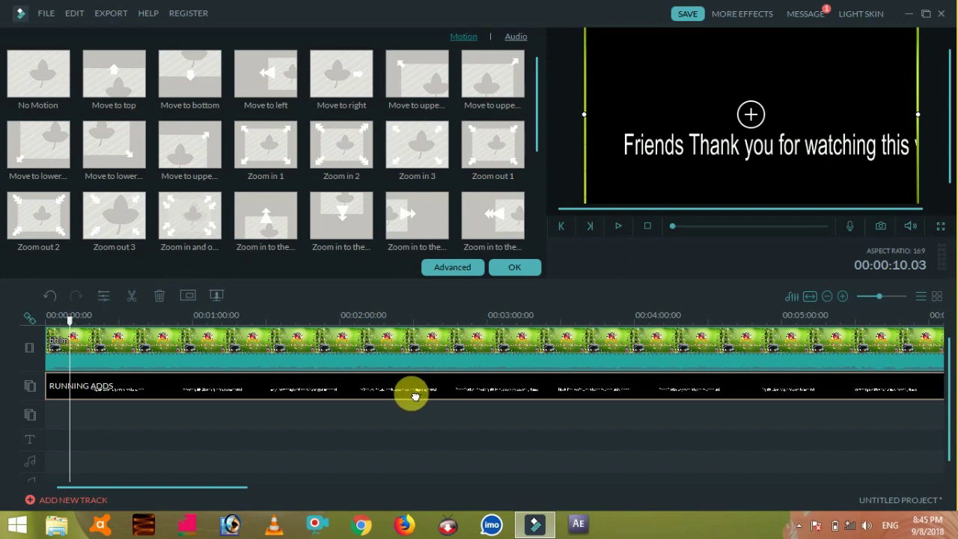
In the advanced PIP settings of the RUNNING ADDS overlay, shrink the rectangular mask to width 0.98 and height 0.19.
left_click(461, 272)
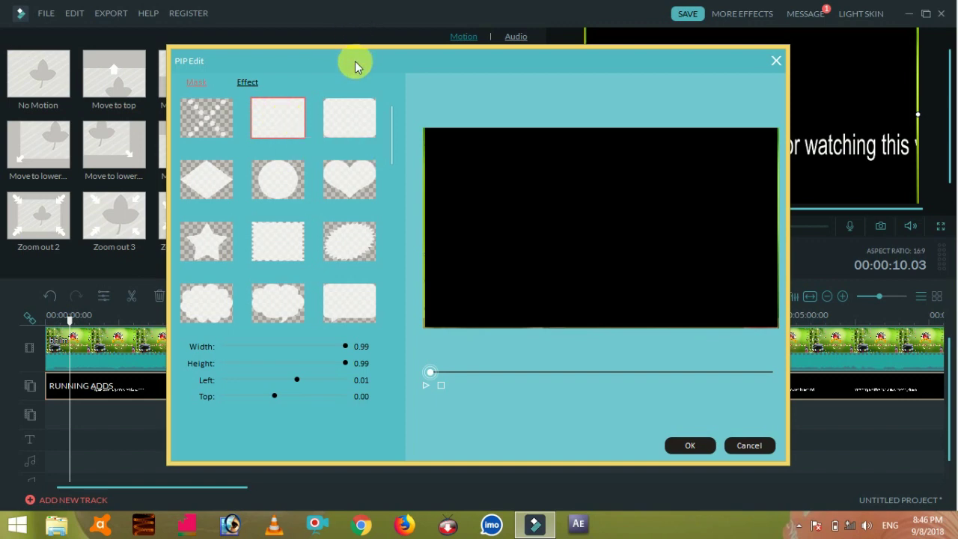
left_click_drag(354, 64, 357, 115)
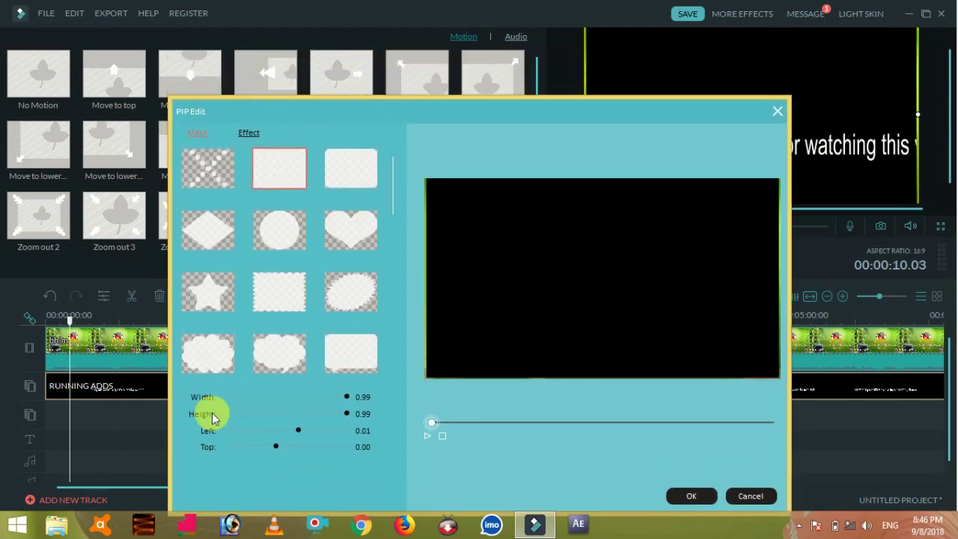
left_click_drag(346, 399, 345, 413)
left_click(285, 449)
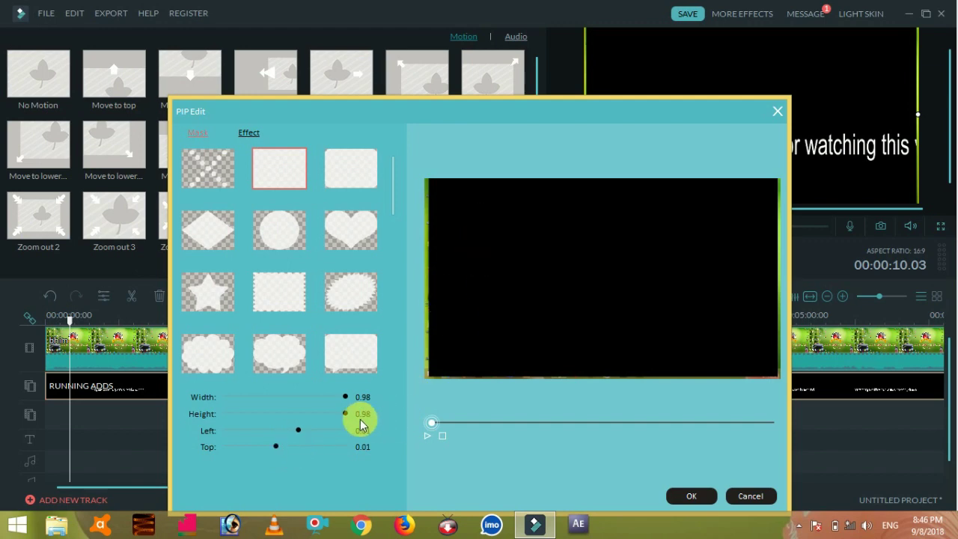
left_click_drag(344, 416, 245, 416)
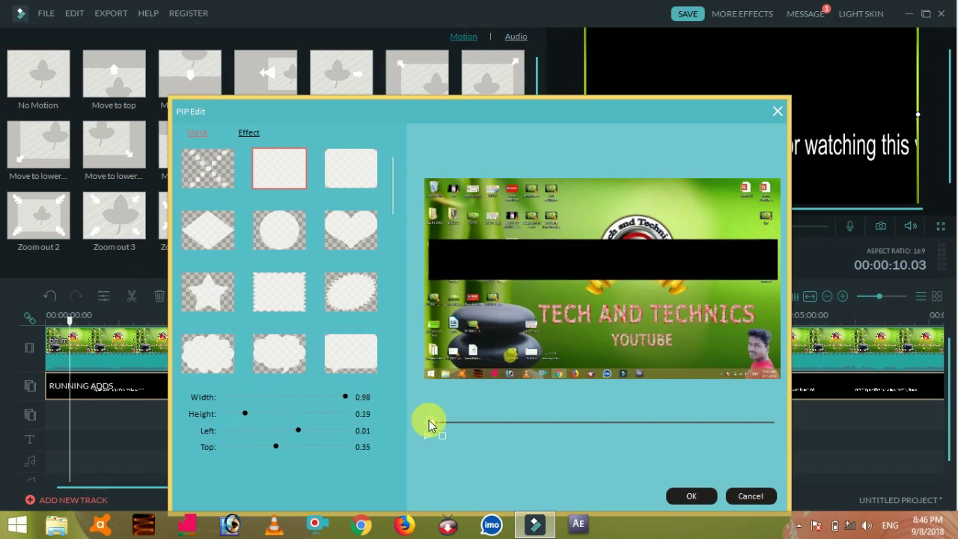
Adjust the RUNNING ADDS overlay's rectangular mask to width 1.00, height 0.15 and top 0.57 around the scrolling text, and apply it.
left_click_drag(428, 425, 451, 425)
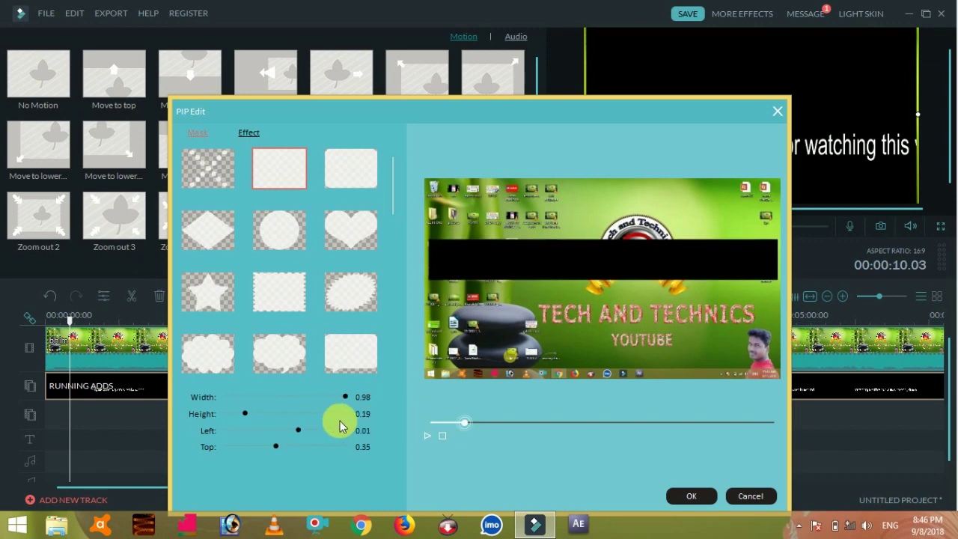
left_click_drag(275, 447, 308, 453)
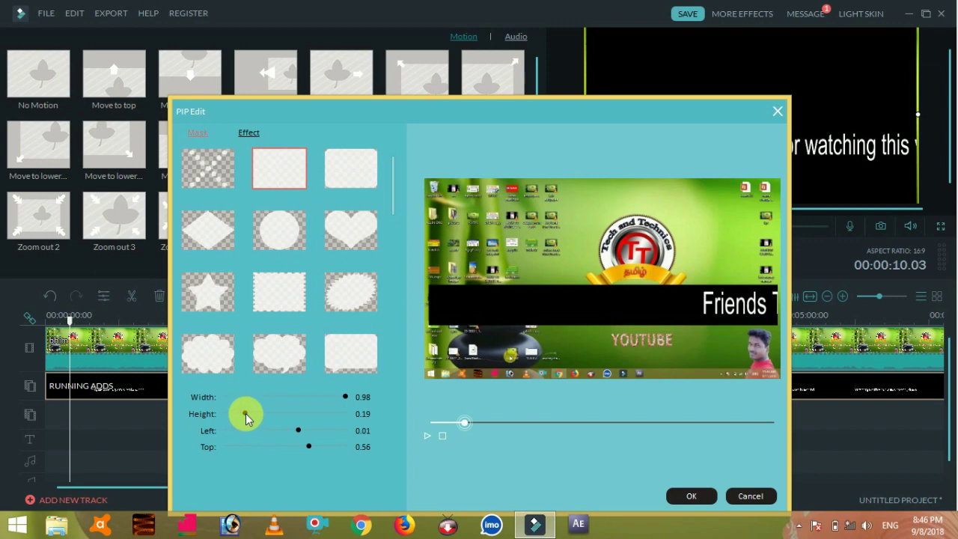
left_click_drag(247, 416, 244, 415)
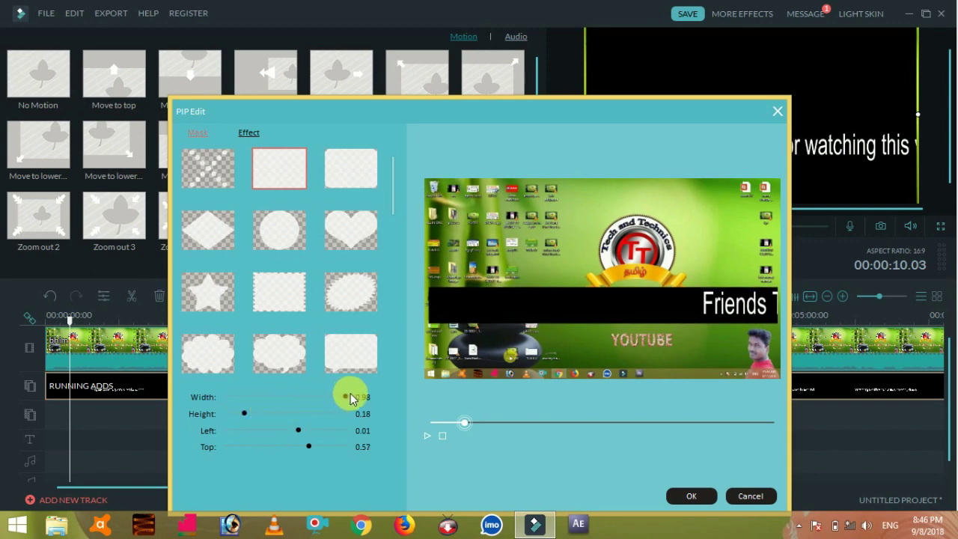
mouse_move(346, 397)
left_mouse_down()
mouse_move(313, 397)
mouse_move(360, 399)
left_mouse_up()
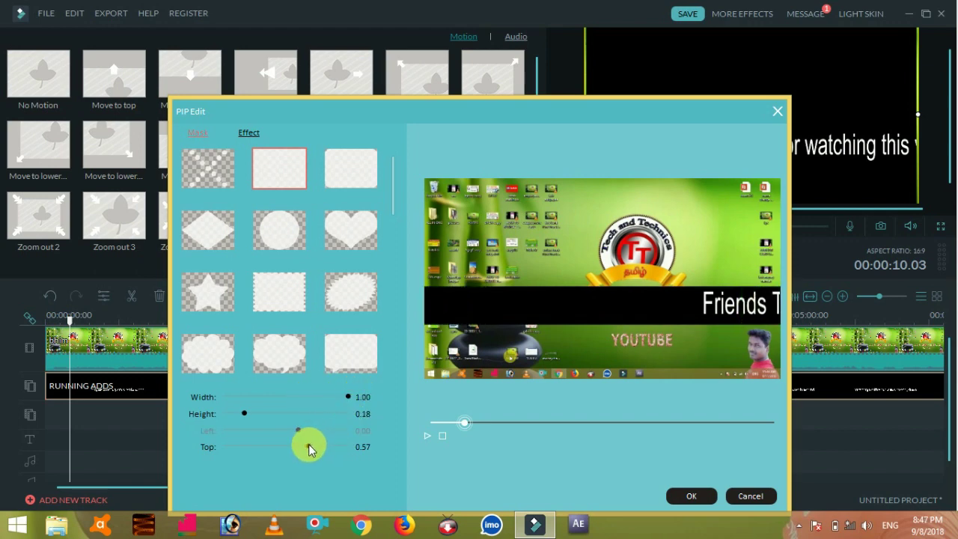
left_click_drag(306, 448, 306, 447)
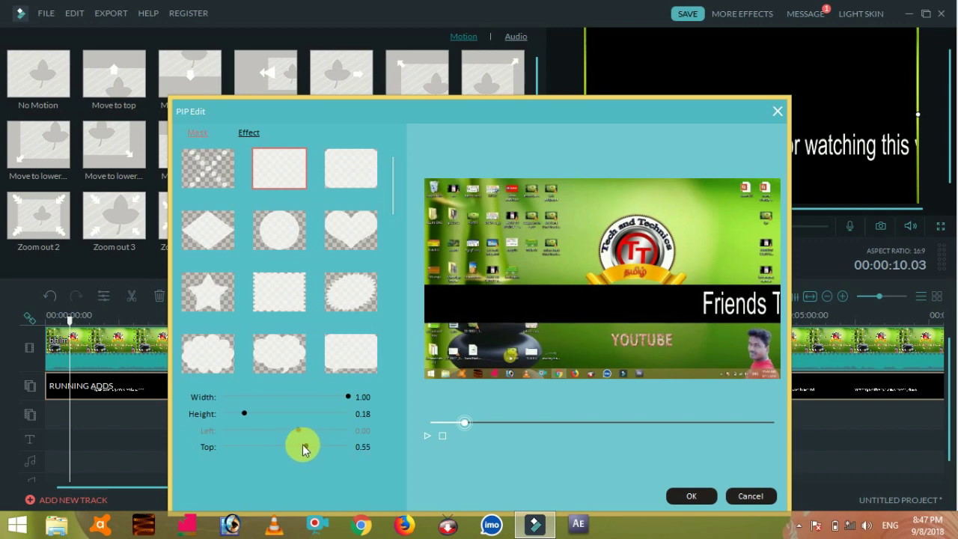
left_click_drag(247, 413, 240, 413)
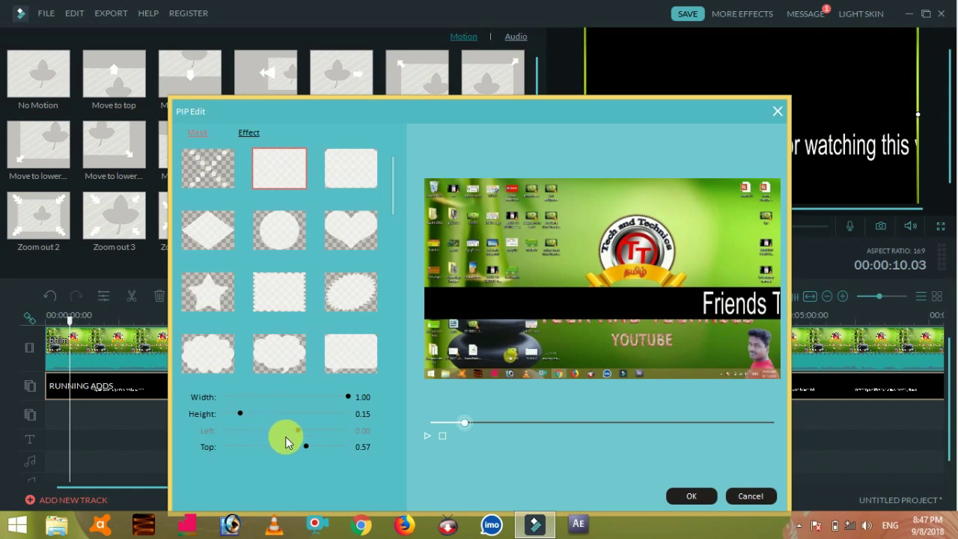
left_click_drag(306, 447, 307, 448)
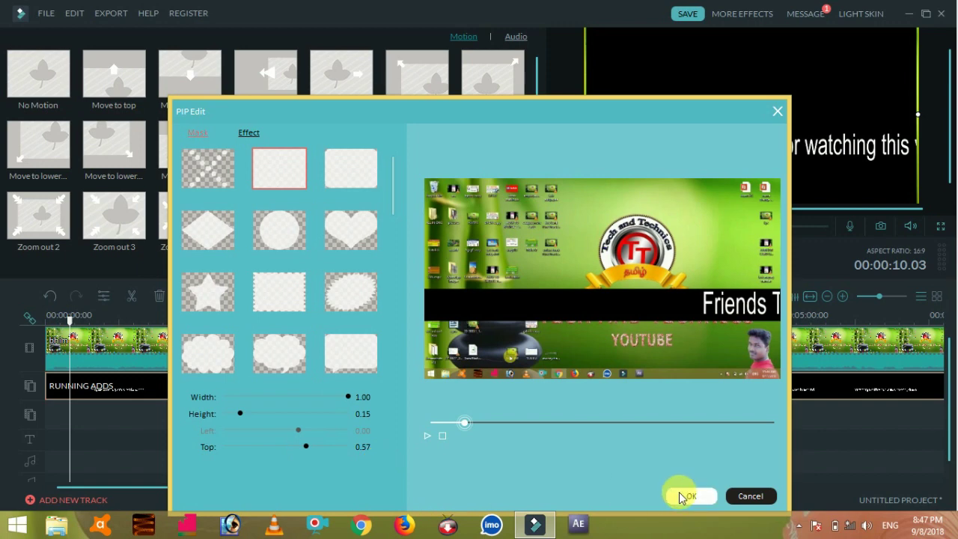
left_click(684, 496)
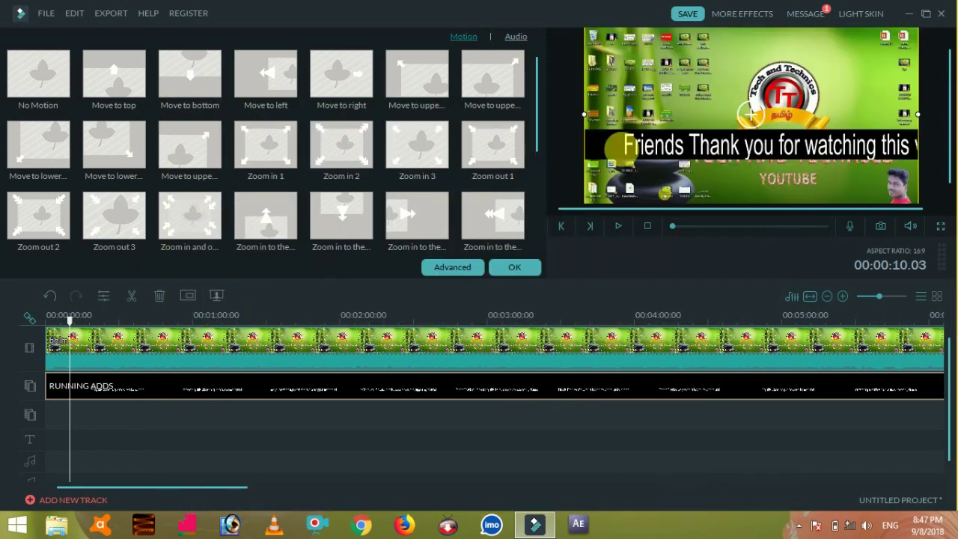
Preview the masked overlay briefly, then move the RUNNING ADDS text band down to the video frame's lower edge and reduce its height.
key("space")
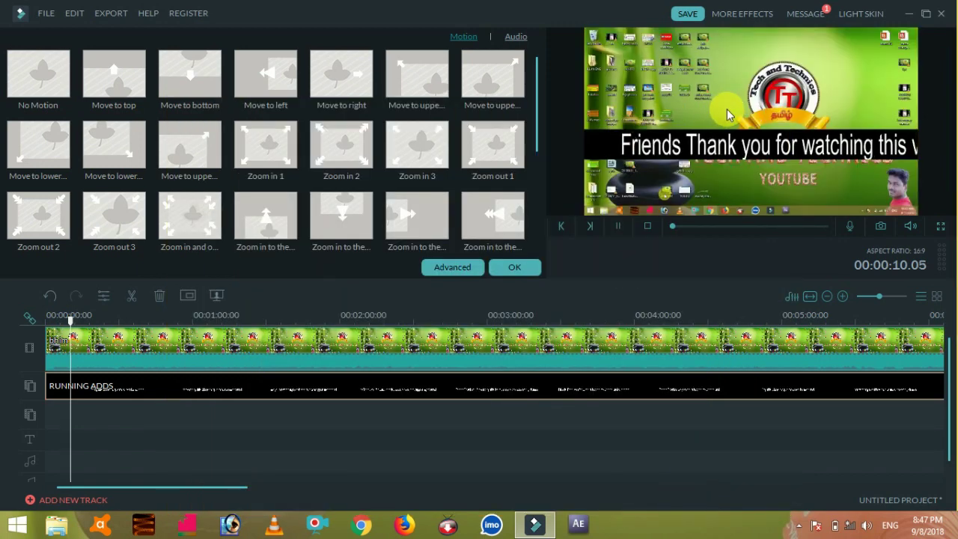
left_click(767, 145)
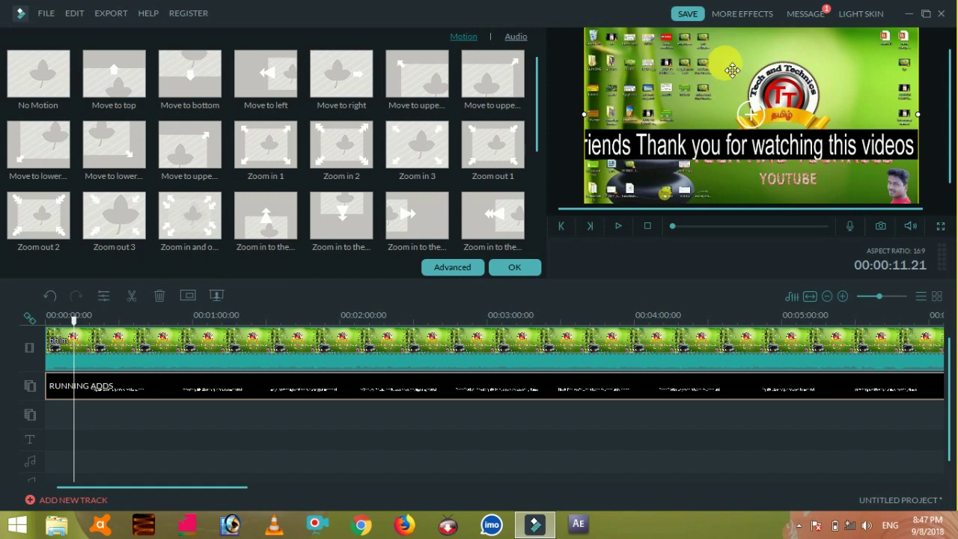
left_click_drag(732, 72, 732, 78)
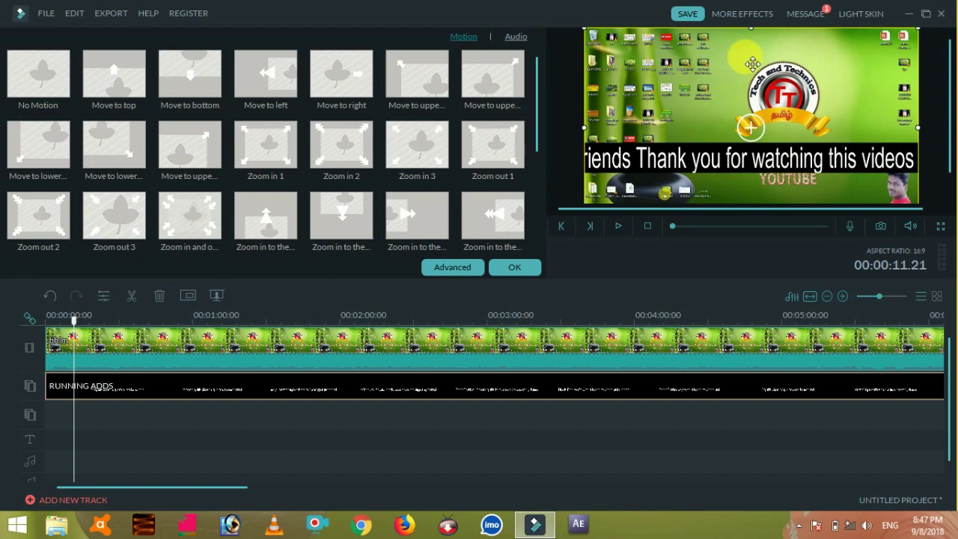
left_click_drag(752, 64, 751, 91)
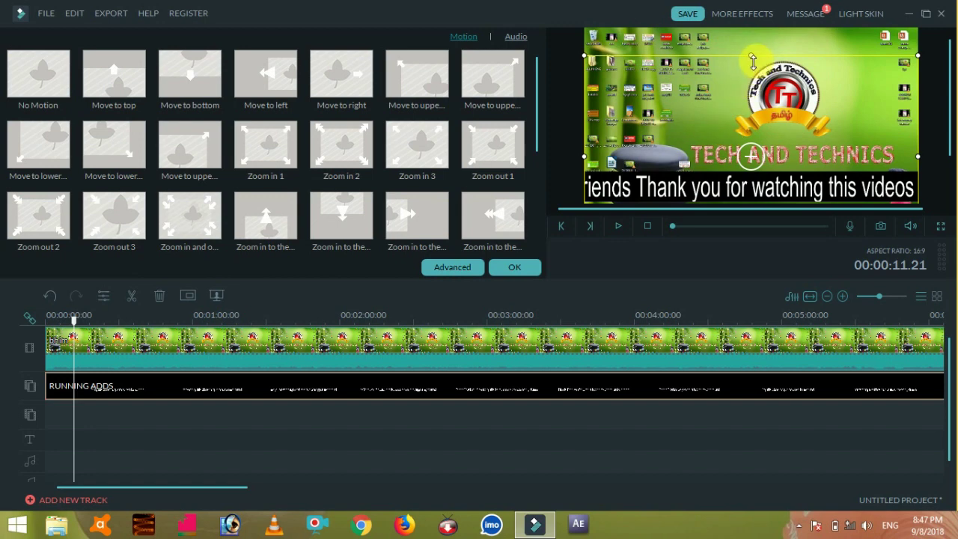
left_click_drag(753, 61, 756, 137)
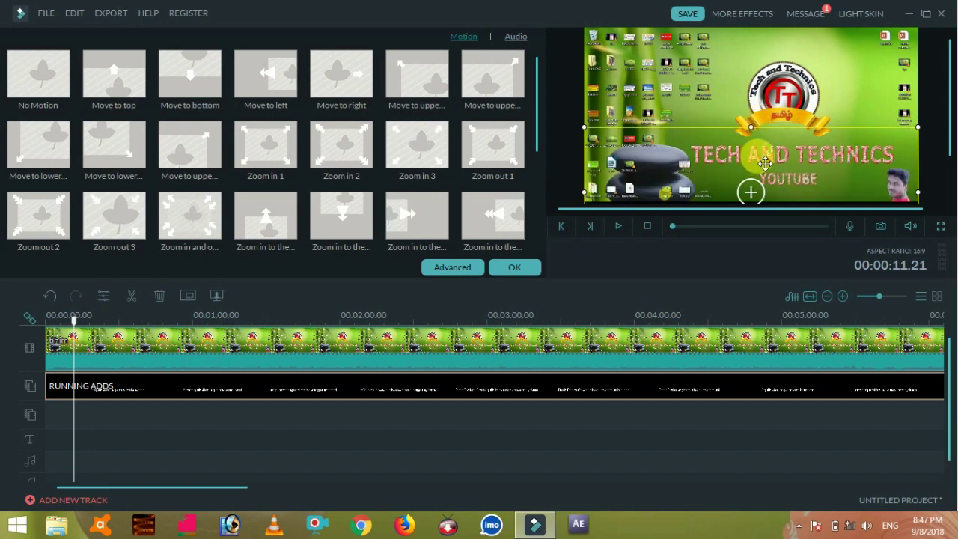
Flatten the RUNNING ADDS overlay further into a thin strip along the frame's lower edge, checking it in playback, and accept the PIP settings.
key("space")
key("space")
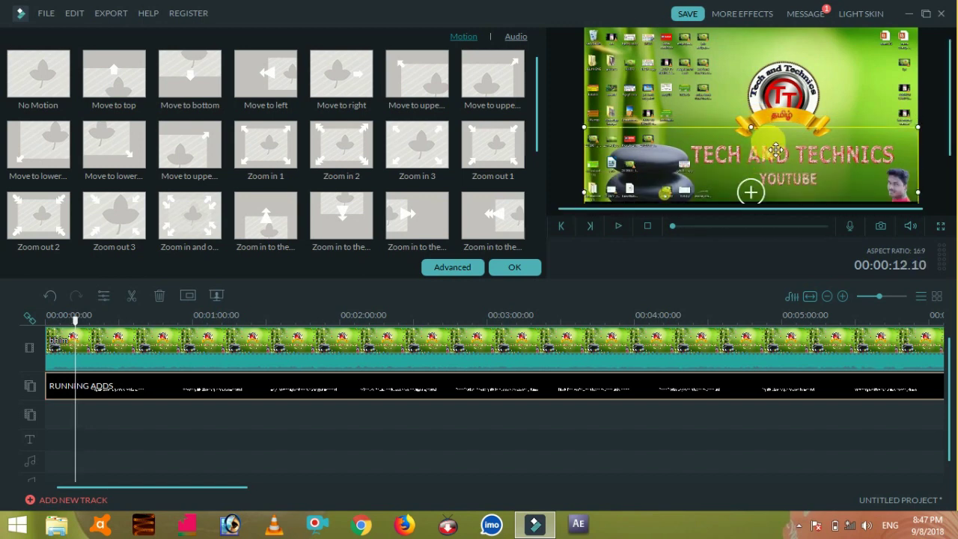
key("space")
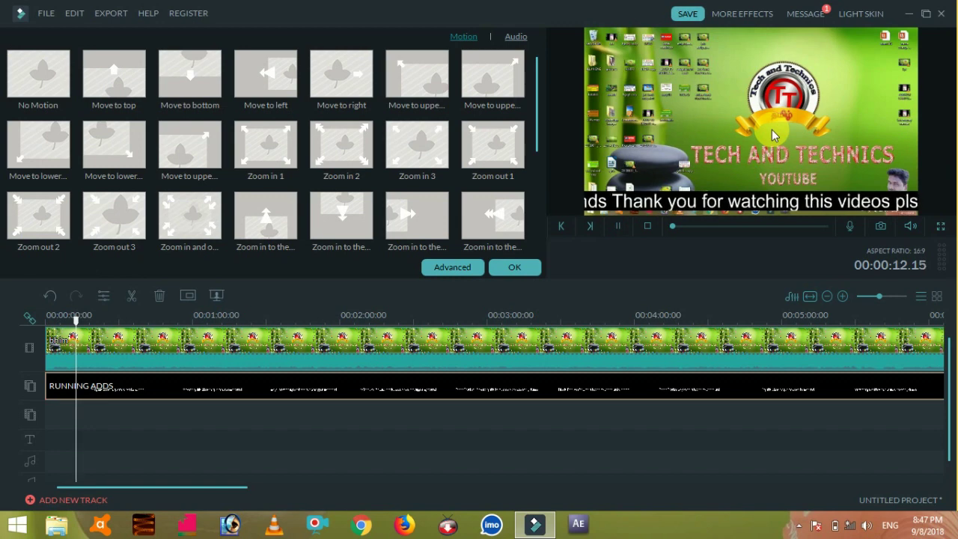
key("space")
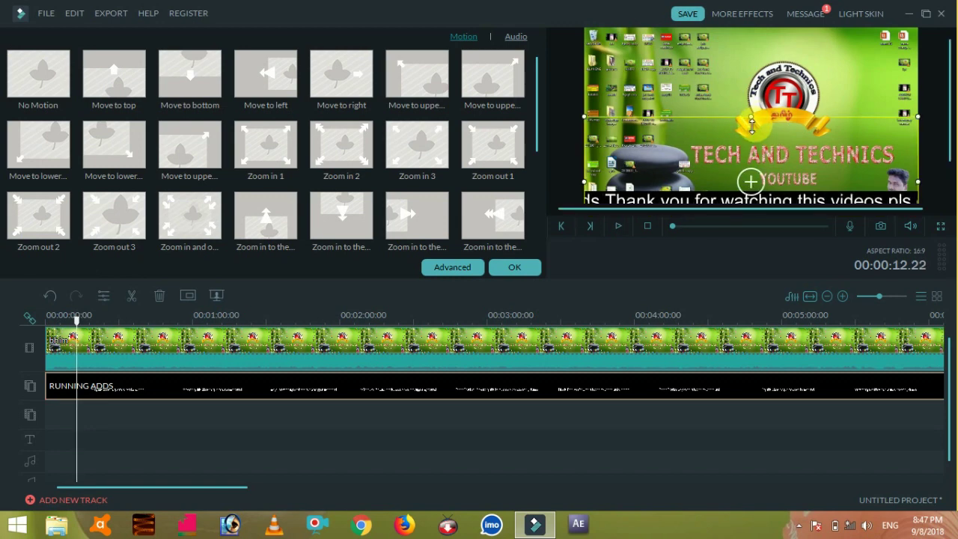
left_click_drag(752, 127, 756, 144)
key("space")
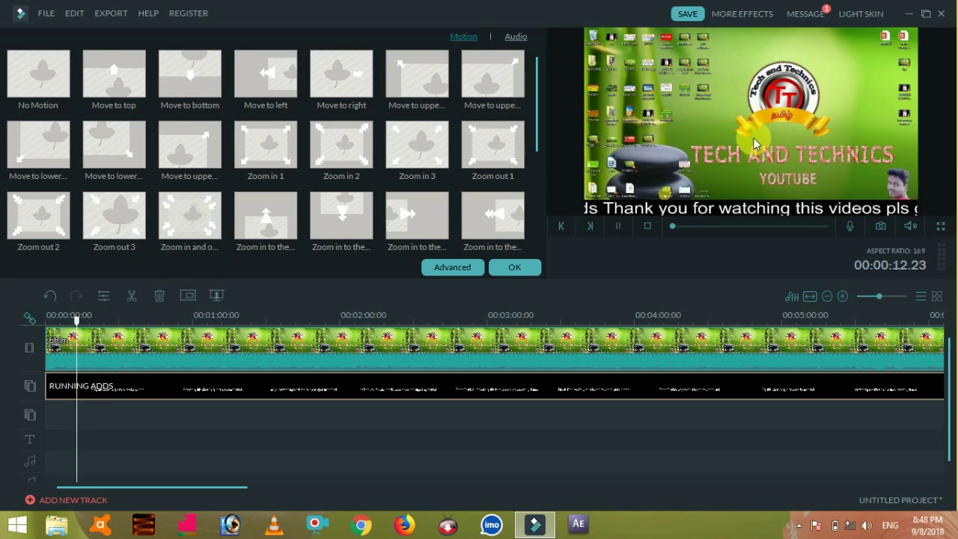
key("space")
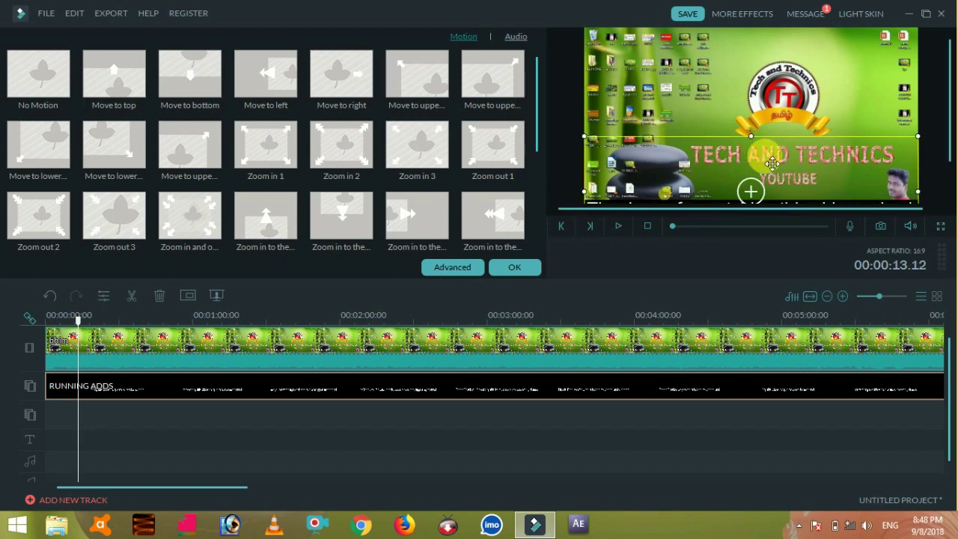
key("space")
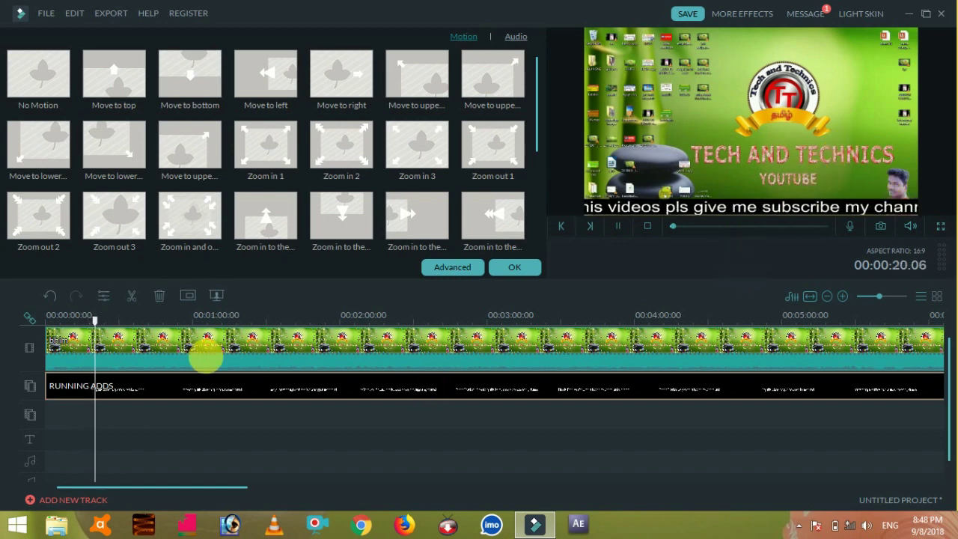
left_click(503, 271)
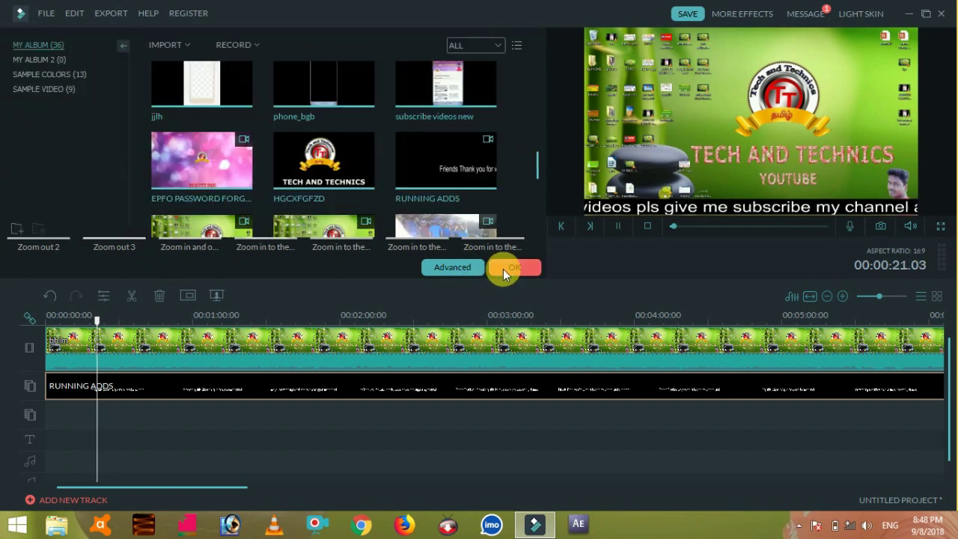
Open the text and credit presets.
left_click(144, 269)
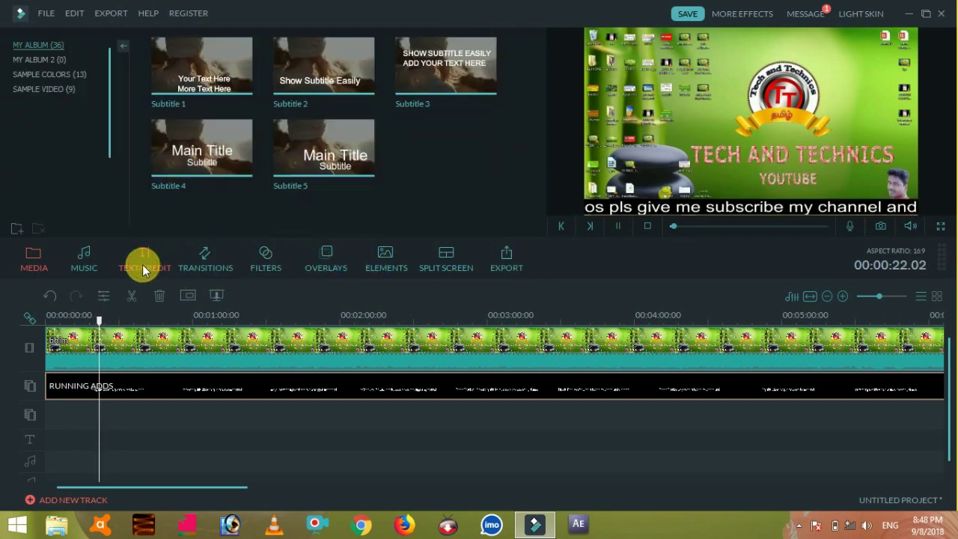